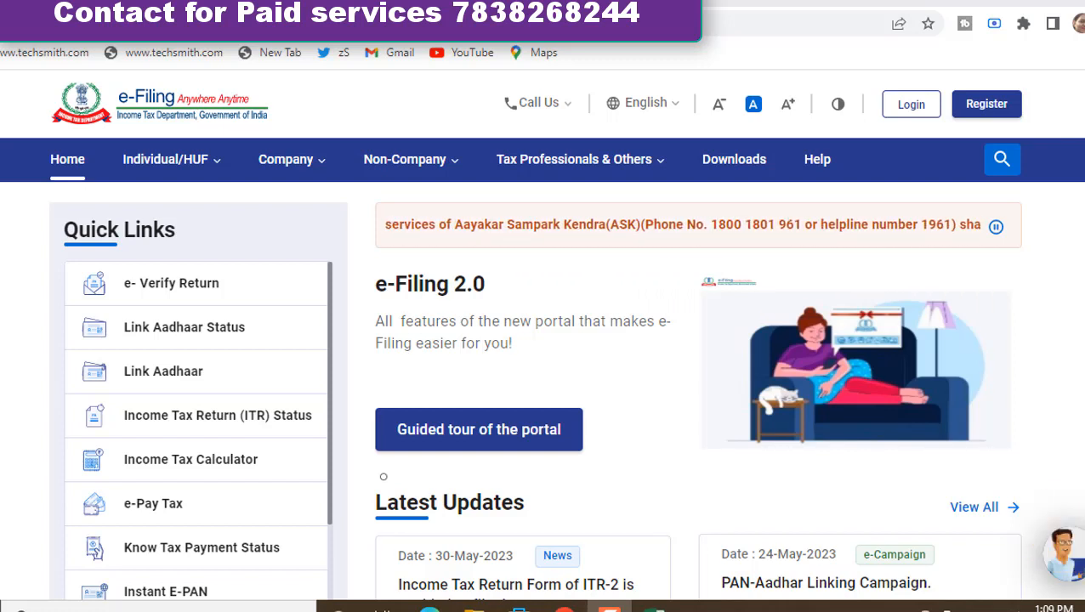
Log in and start a new income tax return for assessment year 2023-24 in Online filing mode.
{"action": "left_click", "coordinate": [910, 109]}
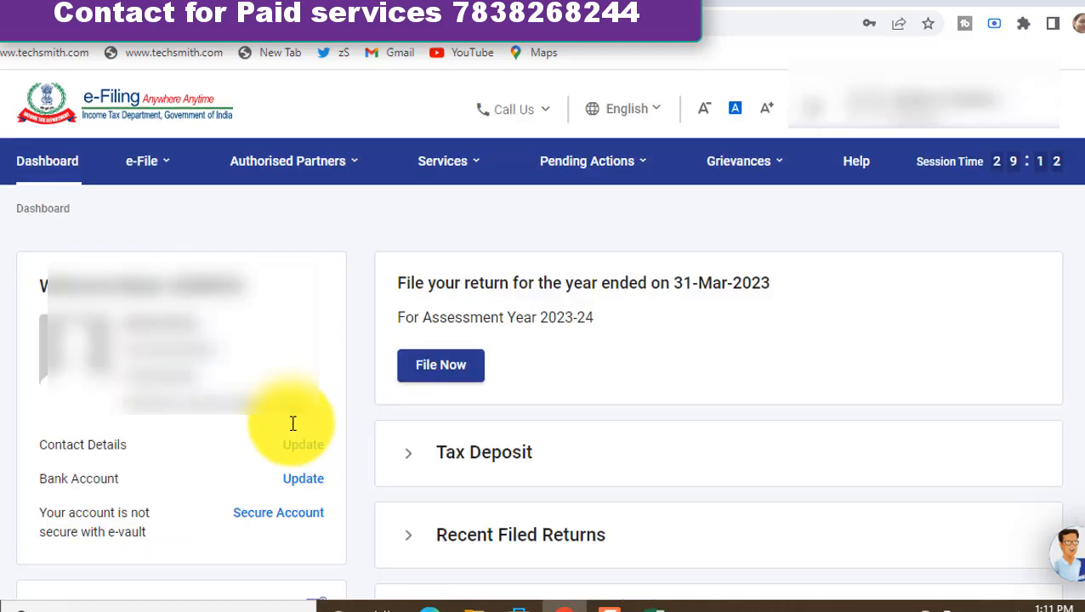
{"action": "left_click", "coordinate": [440, 384]}
{"action": "left_click", "coordinate": [192, 381]}
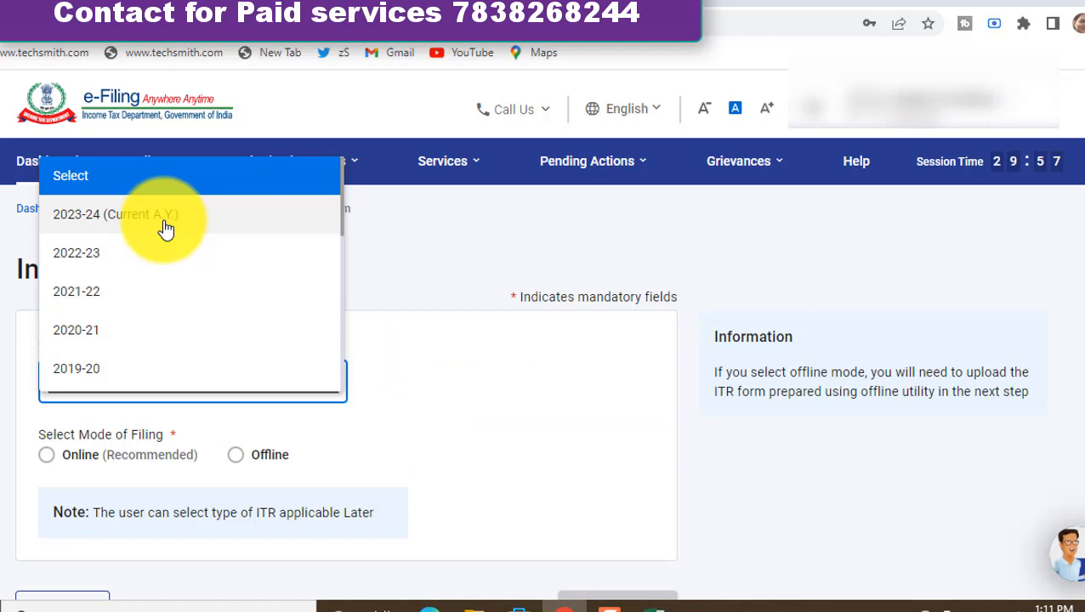
{"action": "left_click", "coordinate": [164, 229]}
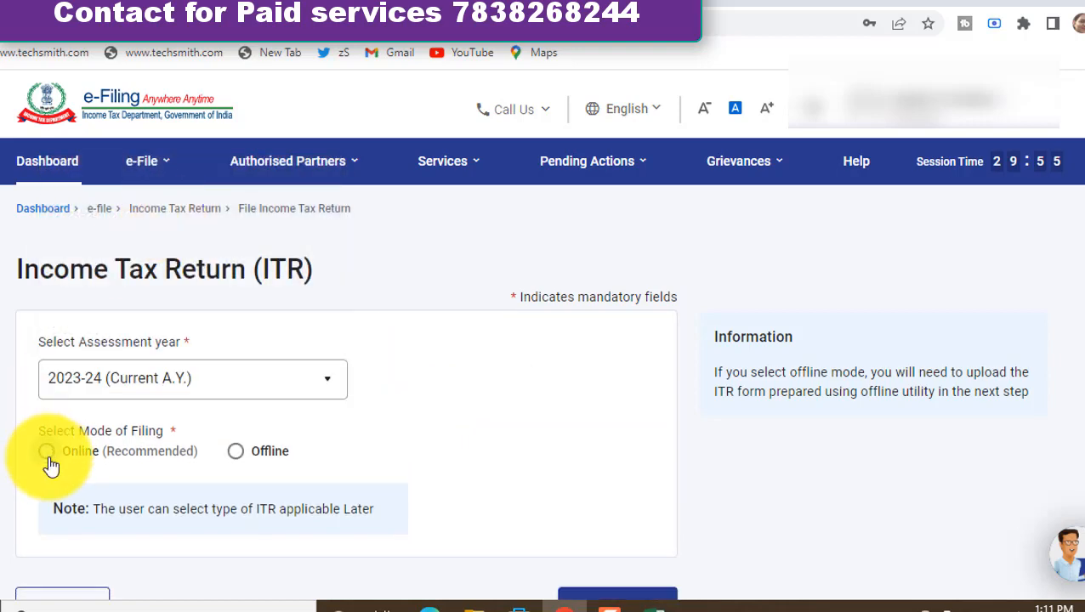
{"action": "left_click", "coordinate": [47, 453]}
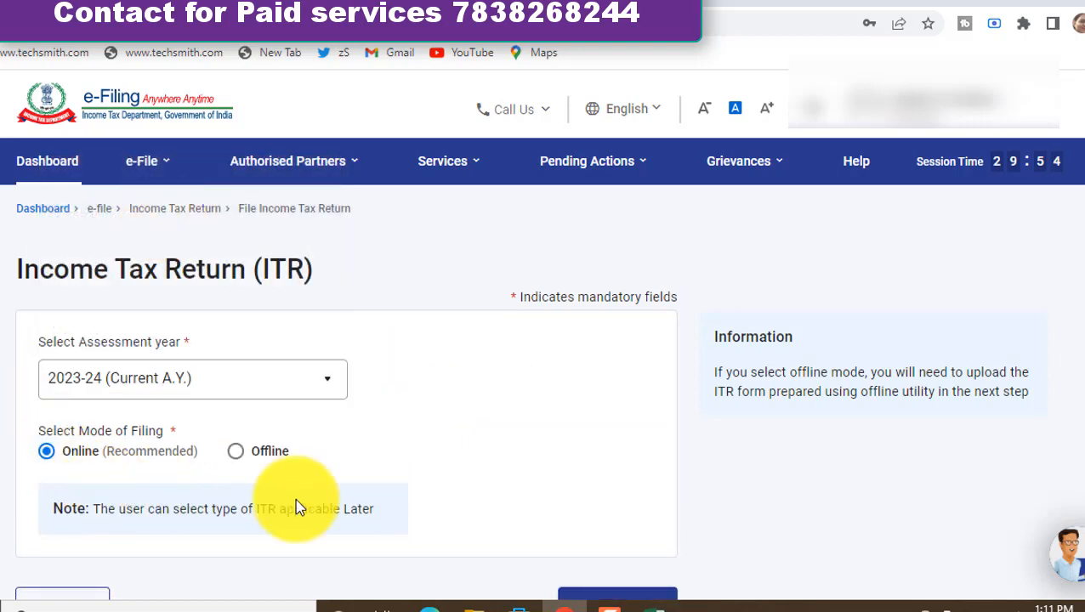
{"action": "left_click", "coordinate": [570, 599]}
{"action": "left_click", "coordinate": [933, 453]}
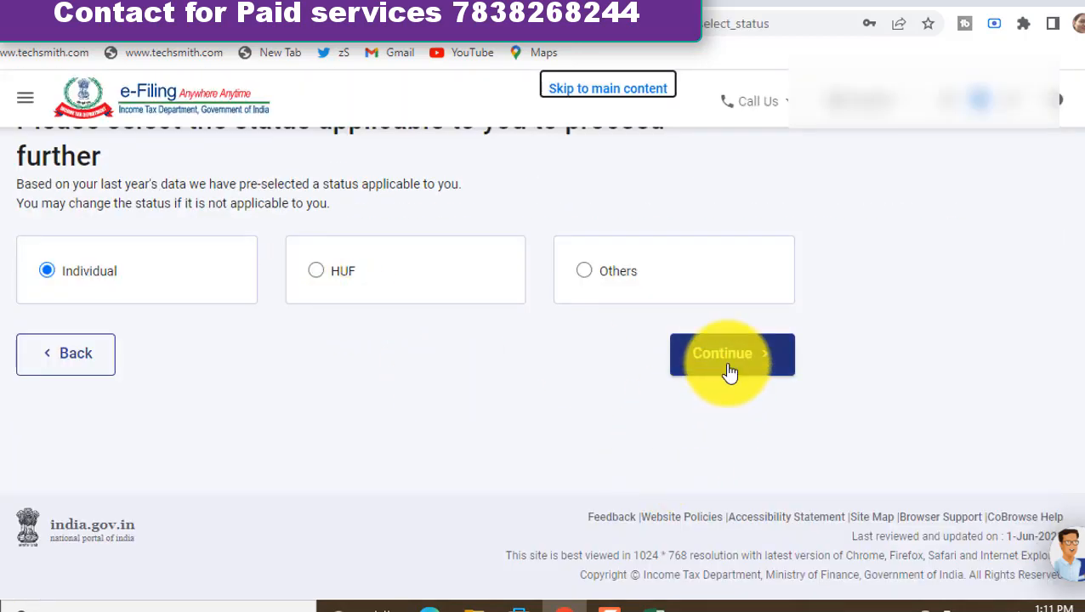
Continue with the Individual status and proceed with the ITR-2 form.
{"action": "left_click", "coordinate": [729, 372]}
{"action": "left_click", "coordinate": [508, 451]}
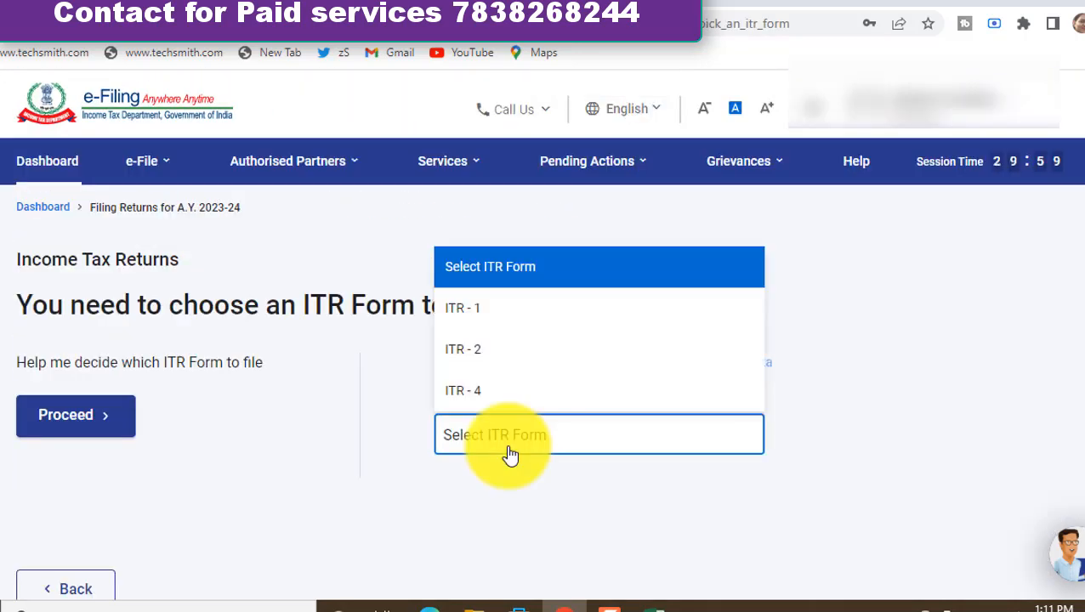
{"action": "left_click", "coordinate": [474, 350]}
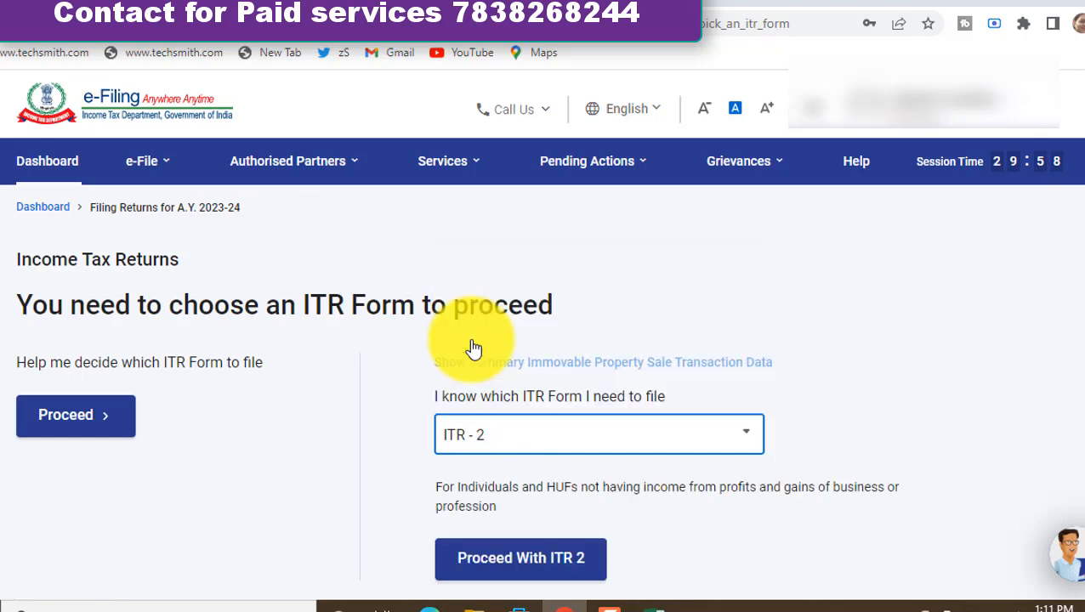
{"action": "left_click", "coordinate": [501, 565]}
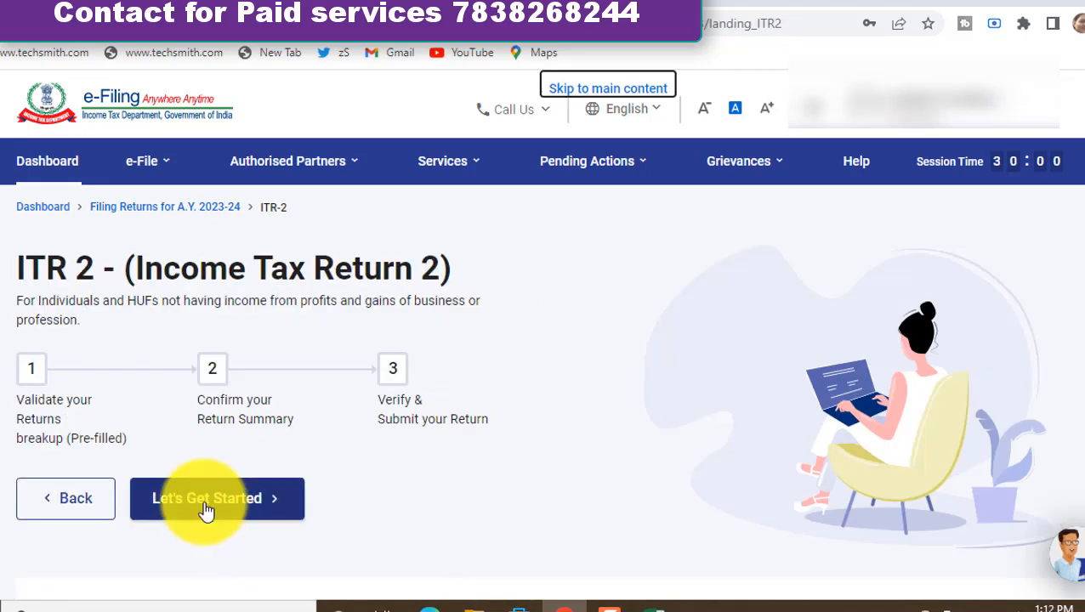
Get started with the ITR-2 return and give Others as the reason for filing.
{"action": "left_click", "coordinate": [207, 502]}
{"action": "scroll", "coordinate": [226, 328], "scroll_direction": "down", "scroll_amount": 1}
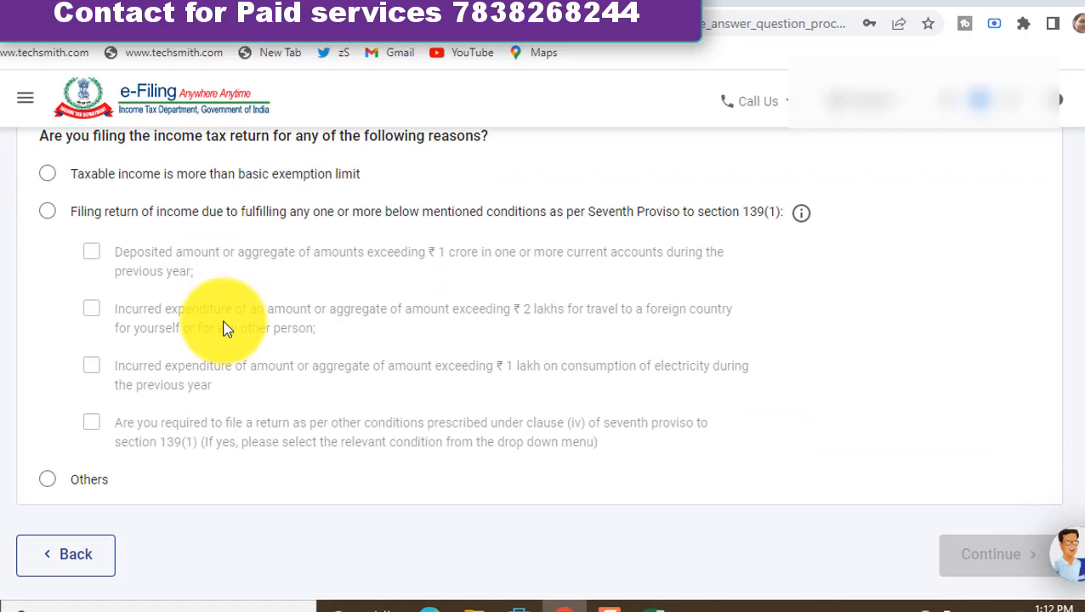
{"action": "left_click", "coordinate": [47, 480]}
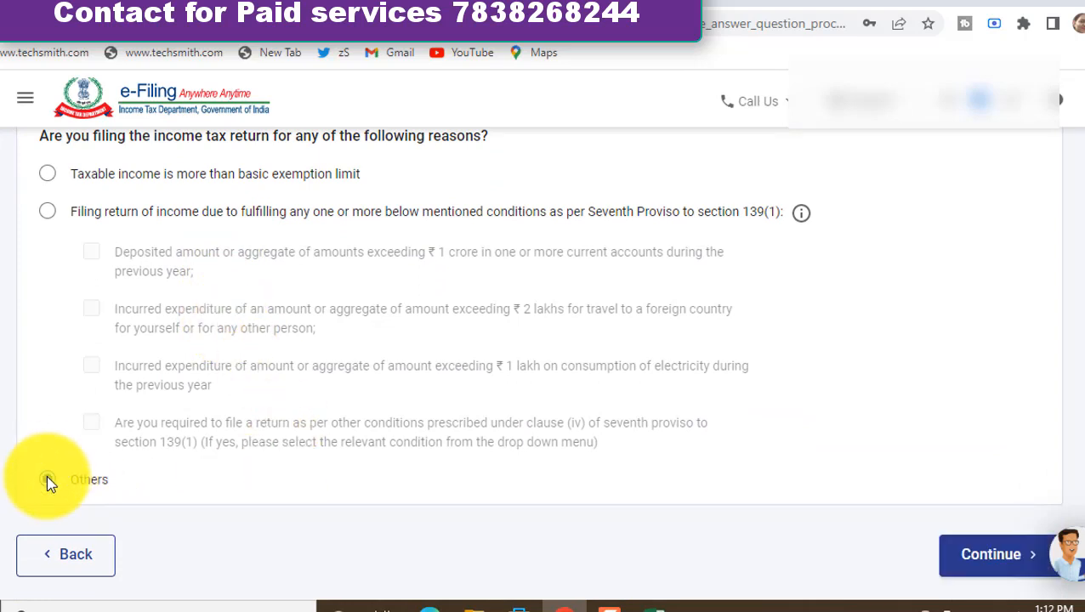
{"action": "left_click", "coordinate": [1017, 558]}
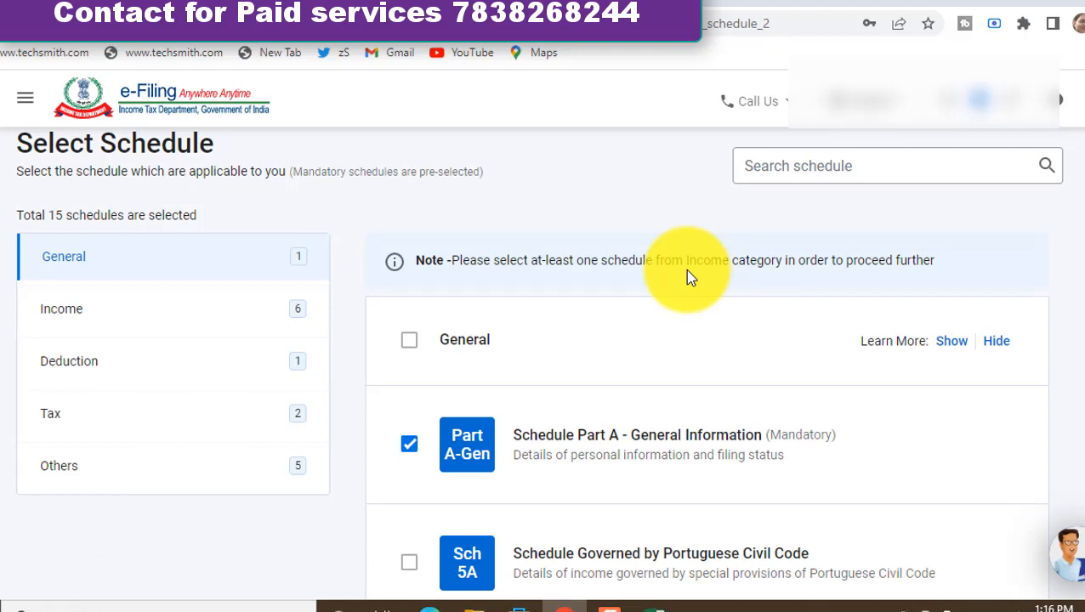
Deselect Schedule Salary among the Income schedules and check the other income schedules in the list.
{"action": "left_click", "coordinate": [63, 325]}
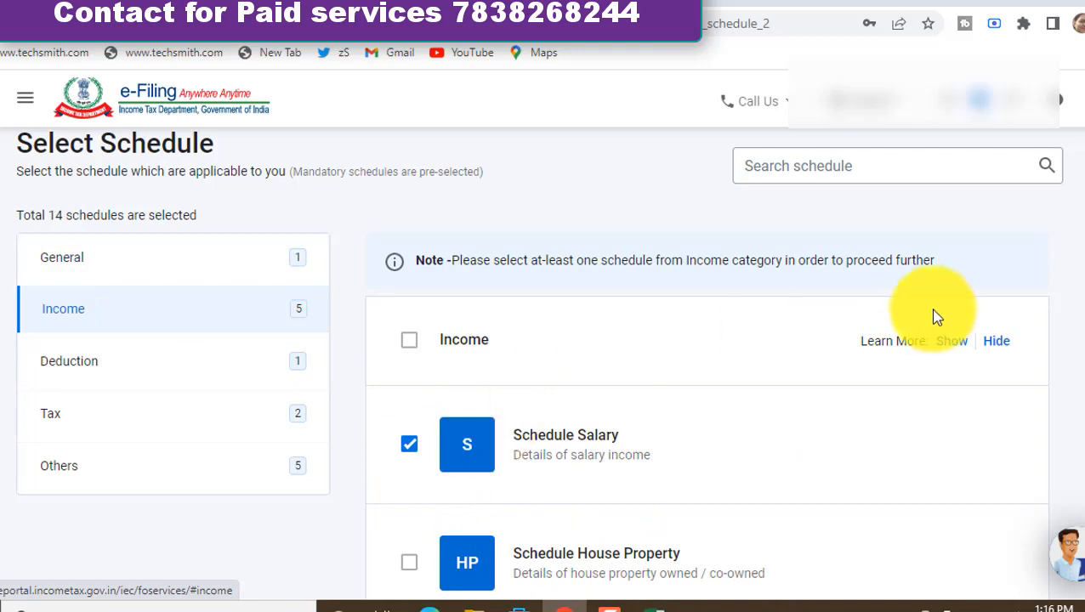
{"action": "scroll", "coordinate": [538, 363], "scroll_direction": "down", "scroll_amount": 2}
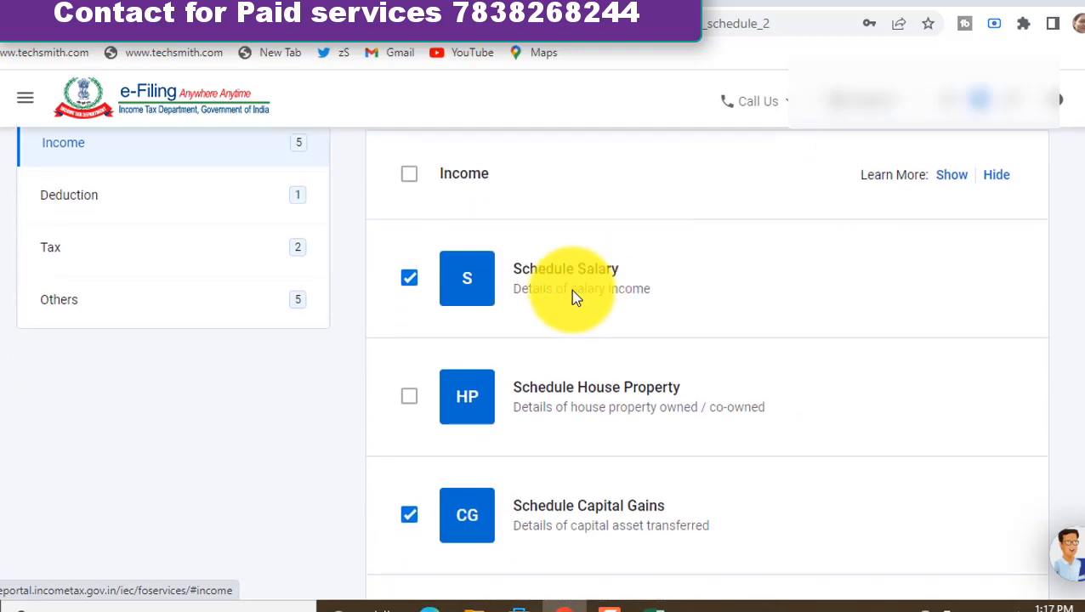
{"action": "left_click", "coordinate": [412, 291]}
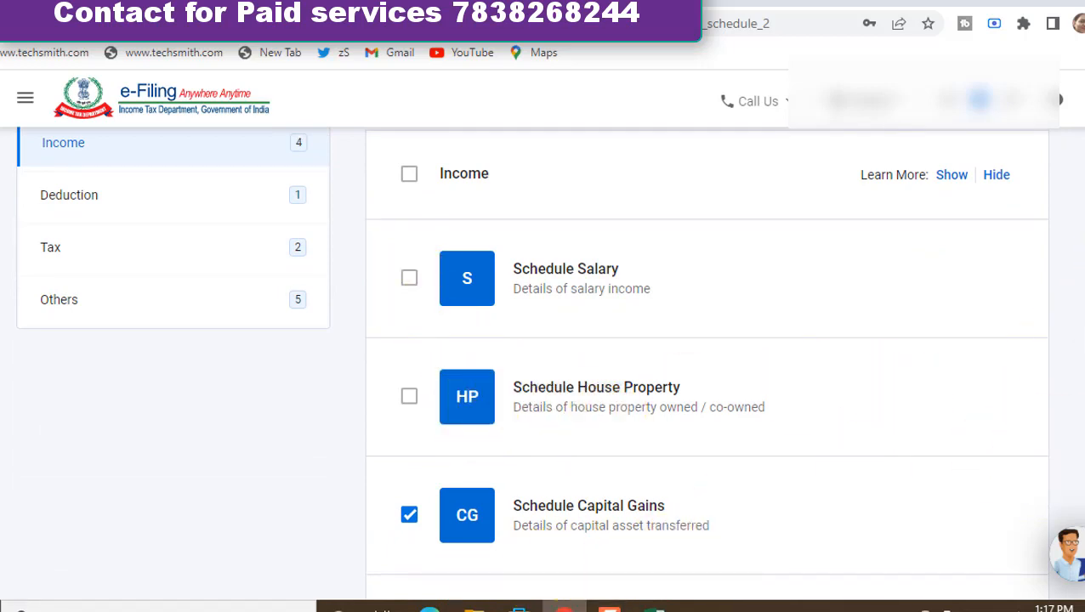
{"action": "scroll", "coordinate": [706, 366], "scroll_direction": "down", "scroll_amount": 3}
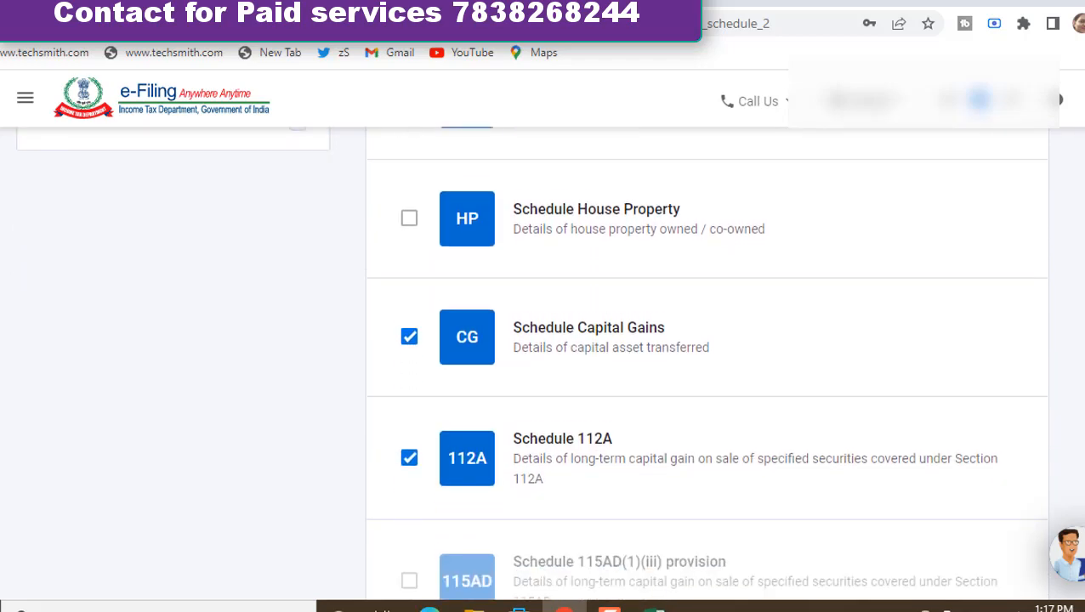
{"action": "scroll", "coordinate": [706, 366], "scroll_direction": "down", "scroll_amount": 3}
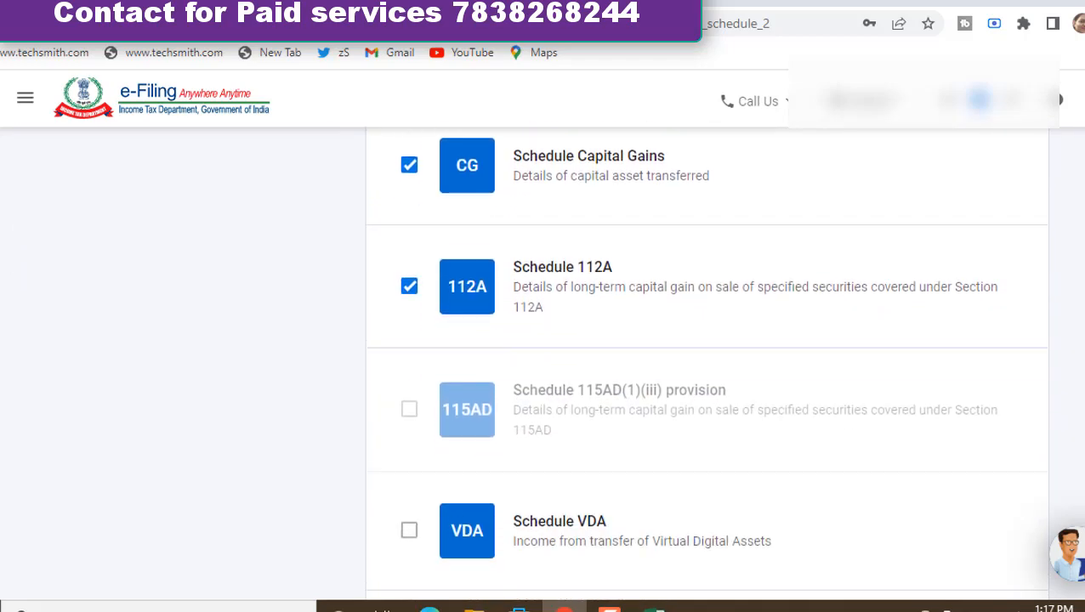
{"action": "scroll", "coordinate": [1065, 133], "scroll_direction": "up", "scroll_amount": 8}
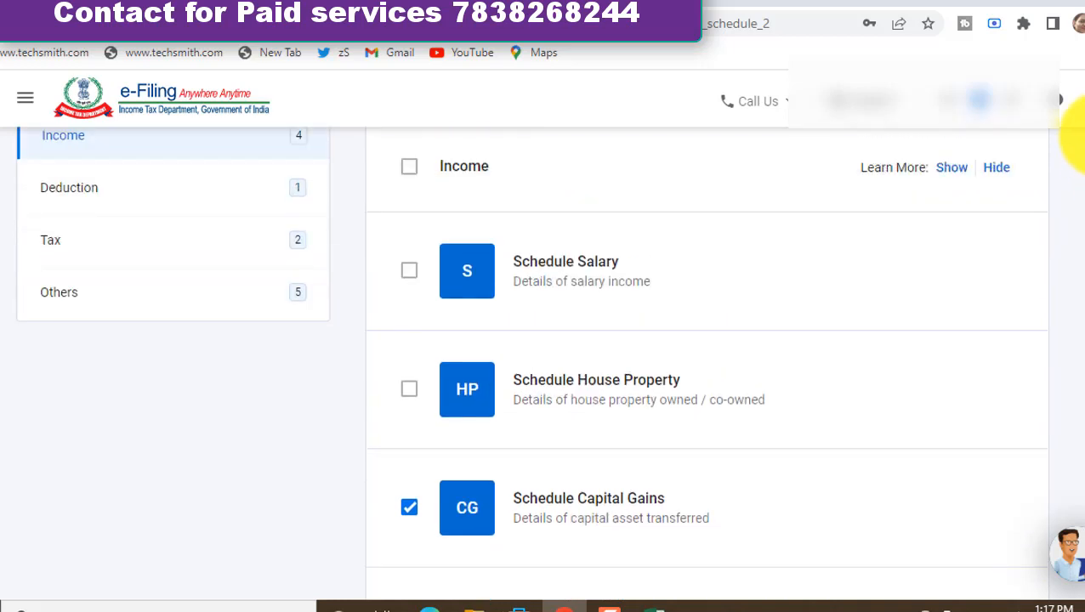
Review which schedules are selected in the Deduction, Tax and Others categories.
{"action": "left_click", "coordinate": [95, 306]}
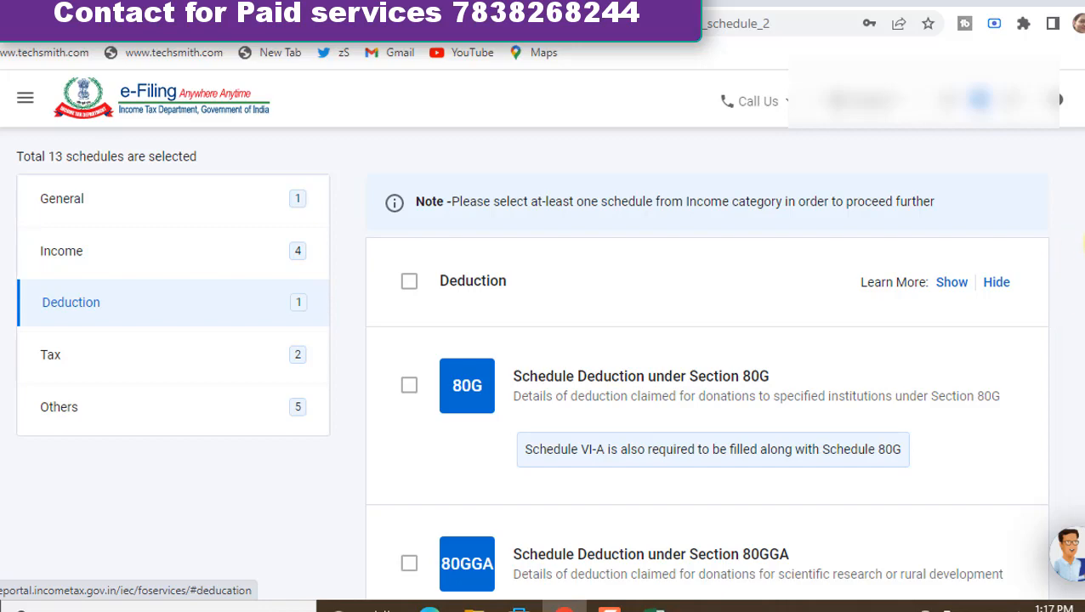
{"action": "scroll", "coordinate": [706, 366], "scroll_direction": "down", "scroll_amount": 3}
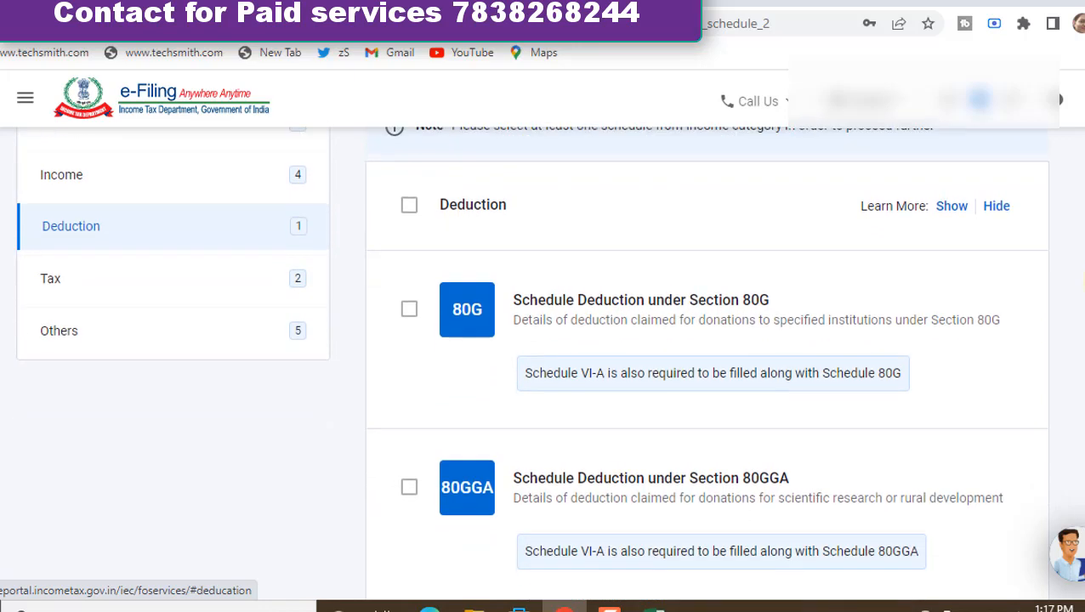
{"action": "scroll", "coordinate": [706, 366], "scroll_direction": "down", "scroll_amount": 2}
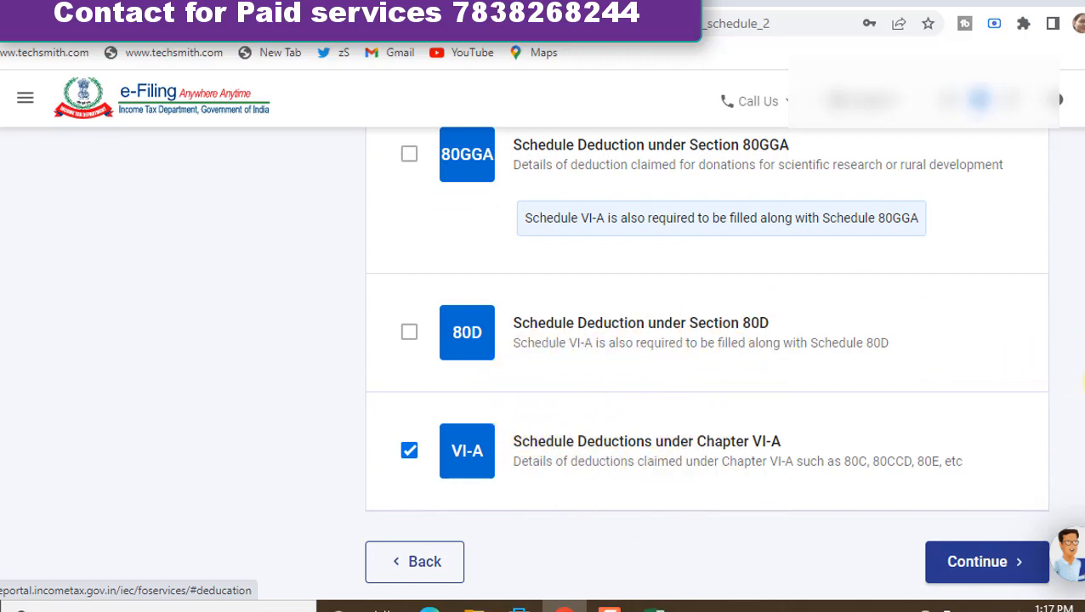
{"action": "left_click_drag", "start_coordinate": [1084, 385], "coordinate": [1081, 220]}
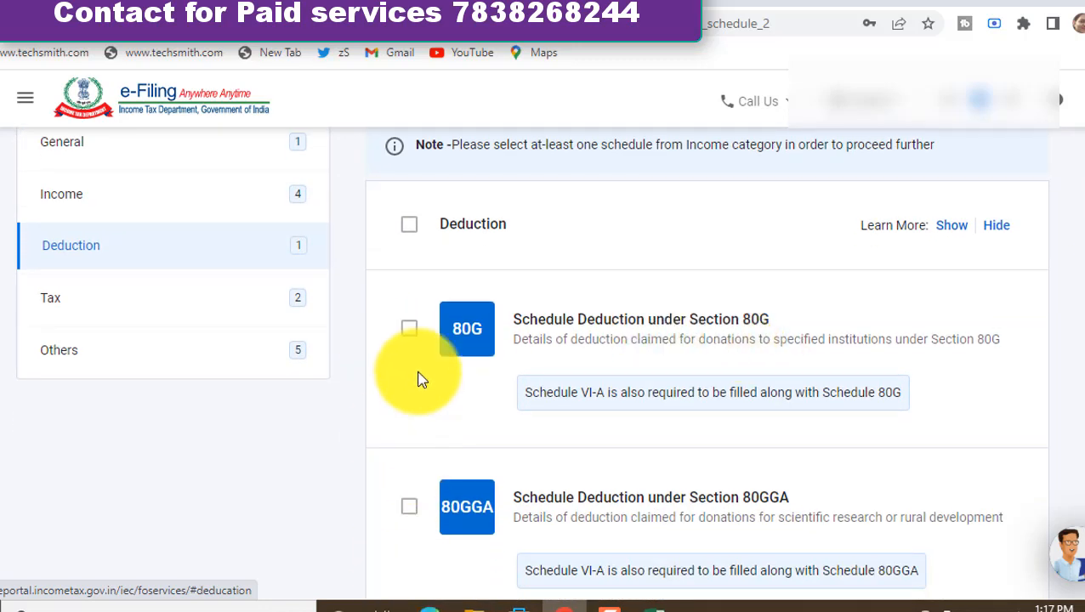
{"action": "left_click", "coordinate": [58, 301]}
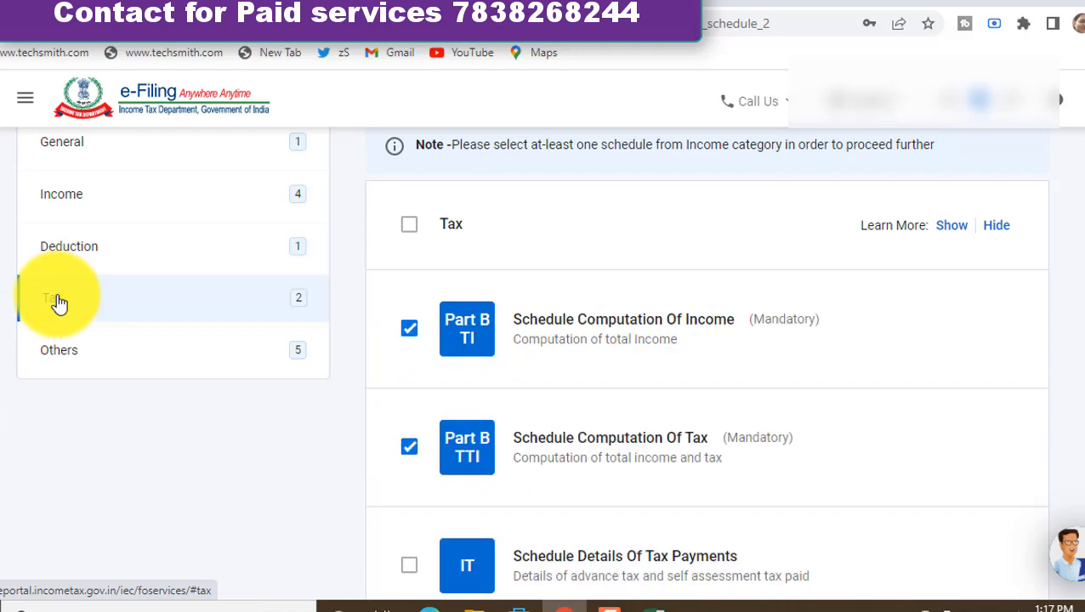
{"action": "scroll", "coordinate": [58, 301], "scroll_direction": "down", "scroll_amount": 3}
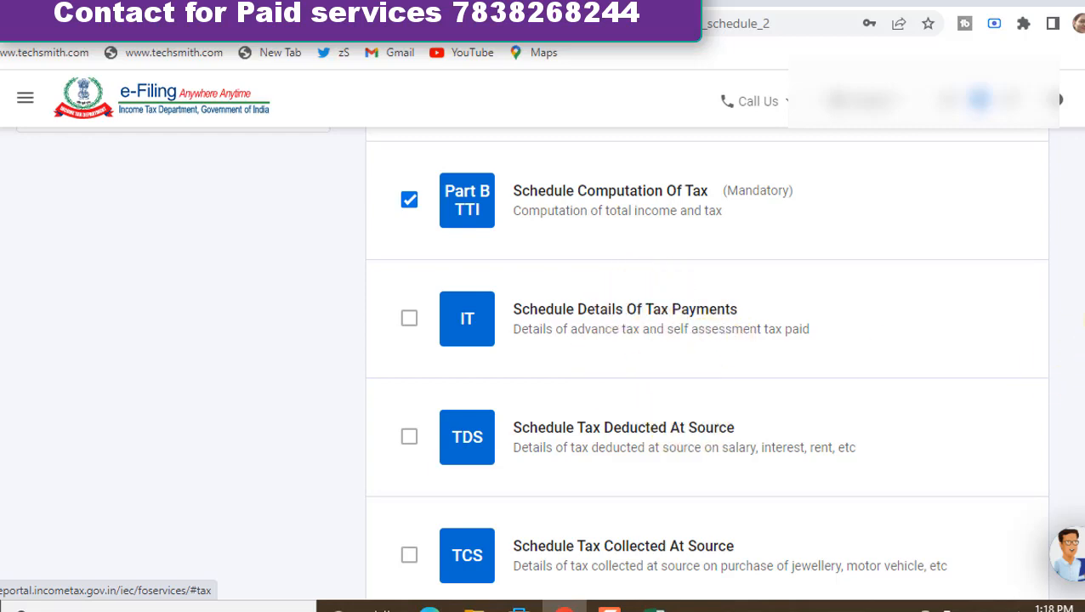
{"action": "scroll", "coordinate": [4, 374], "scroll_direction": "up", "scroll_amount": 2}
{"action": "left_click", "coordinate": [75, 268]}
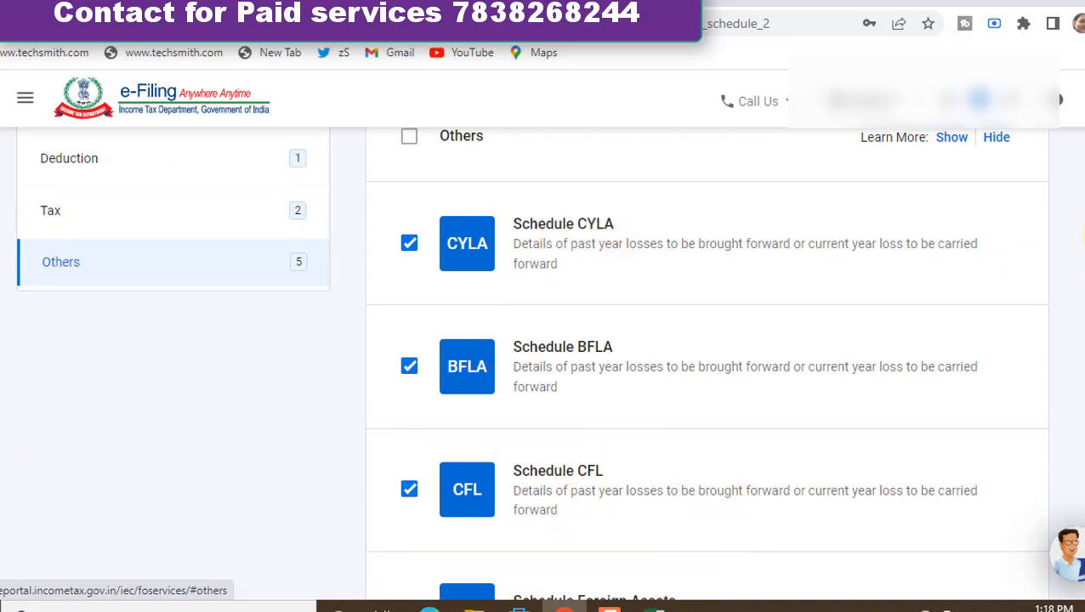
{"action": "scroll", "coordinate": [705, 362], "scroll_direction": "down", "scroll_amount": 3}
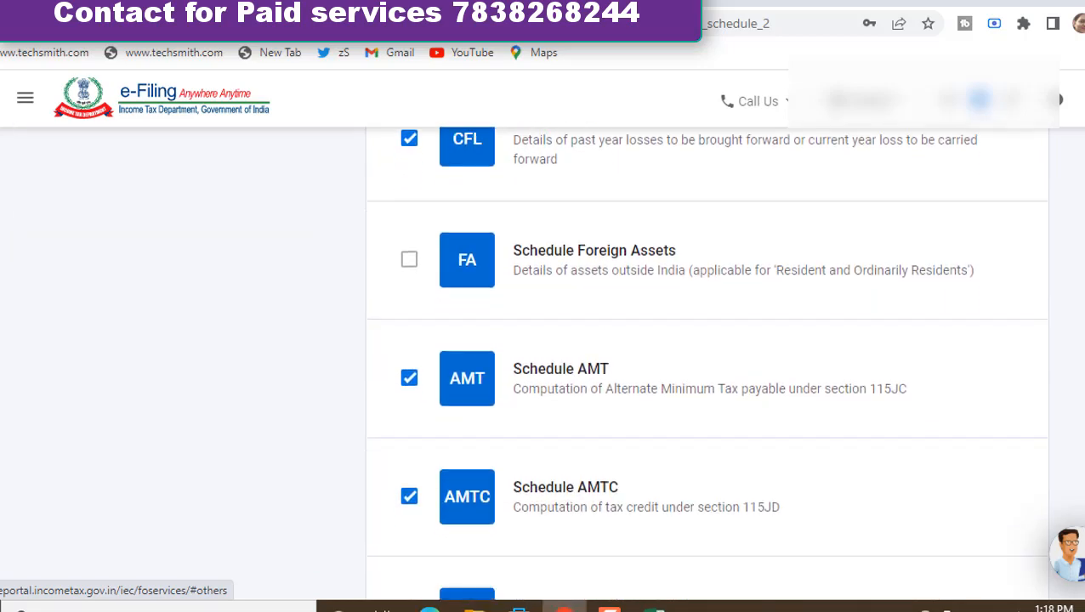
{"action": "scroll", "coordinate": [1077, 205], "scroll_direction": "up", "scroll_amount": 5}
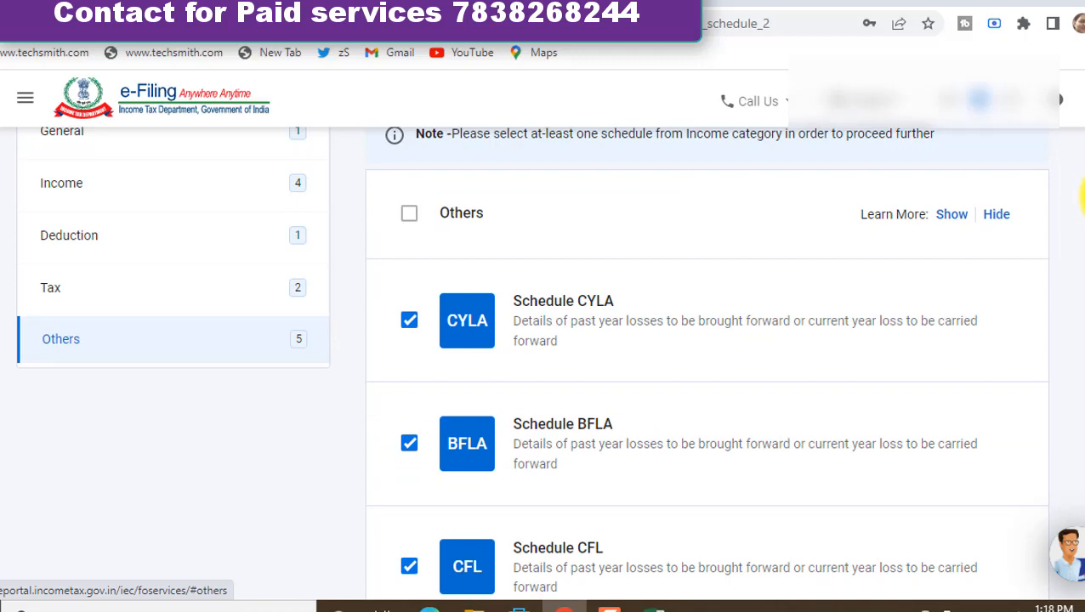
Continue to the schedule questions and answer No to opting for the new tax regime u/s 115BAC.
{"action": "scroll", "coordinate": [1076, 341], "scroll_direction": "down", "scroll_amount": 5}
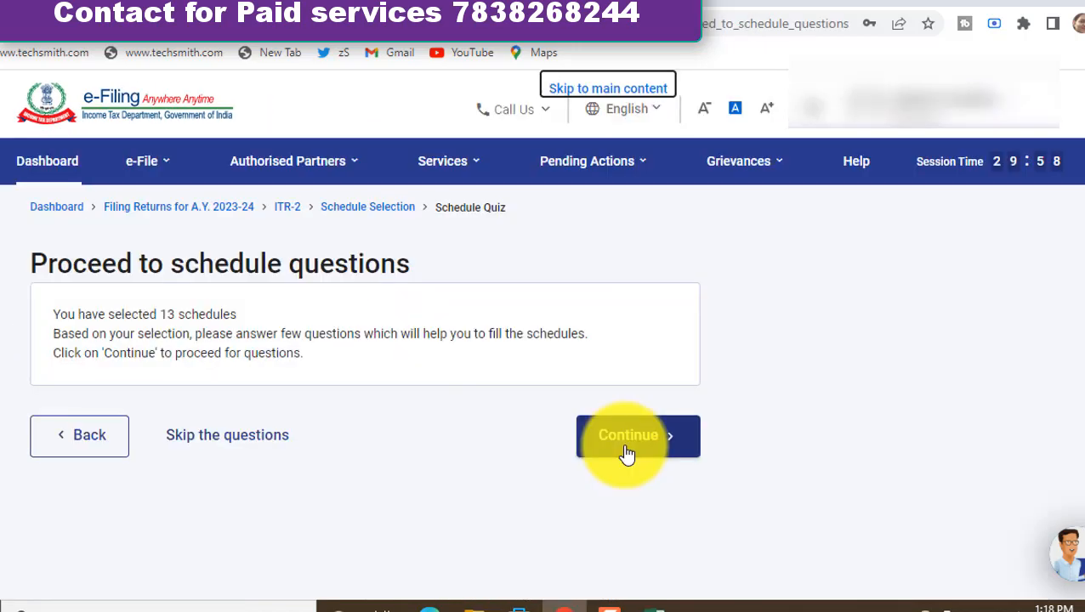
{"action": "left_click", "coordinate": [627, 437]}
{"action": "scroll", "coordinate": [596, 442], "scroll_direction": "down", "scroll_amount": 2}
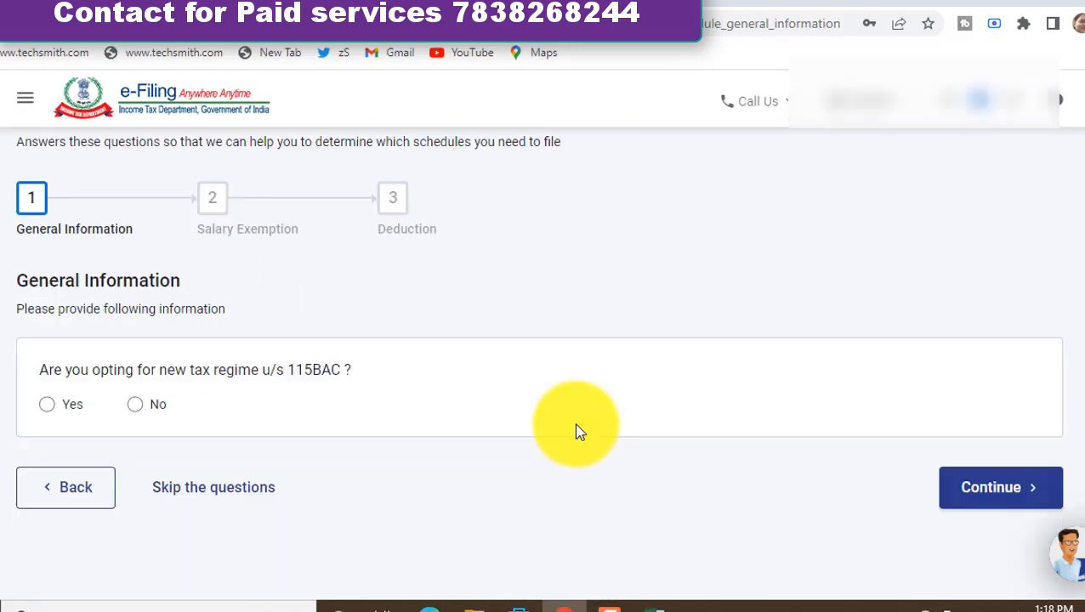
{"action": "left_click", "coordinate": [136, 406]}
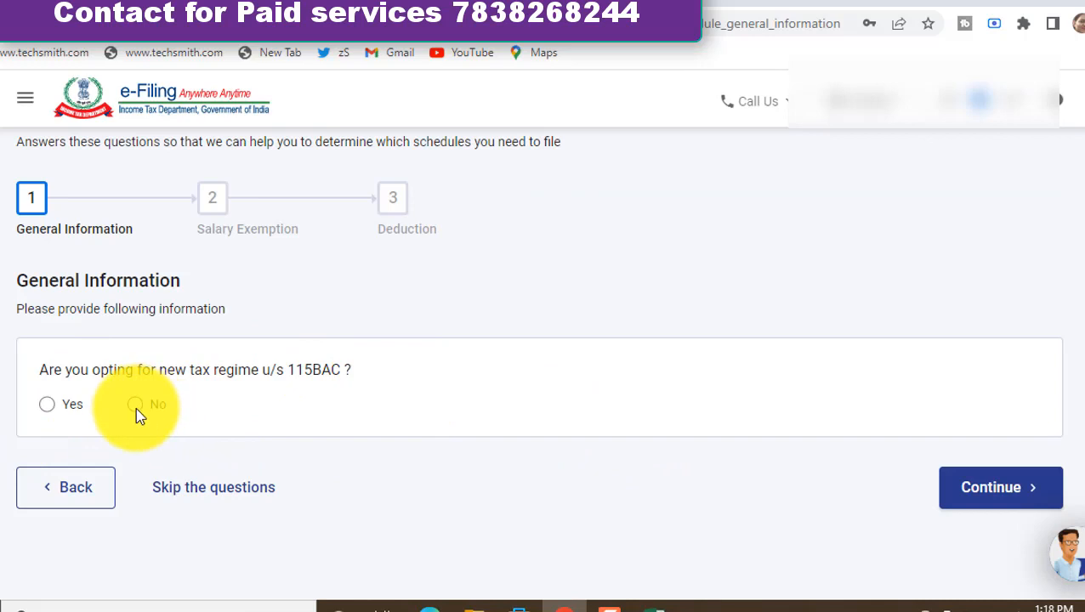
{"action": "left_click", "coordinate": [959, 495]}
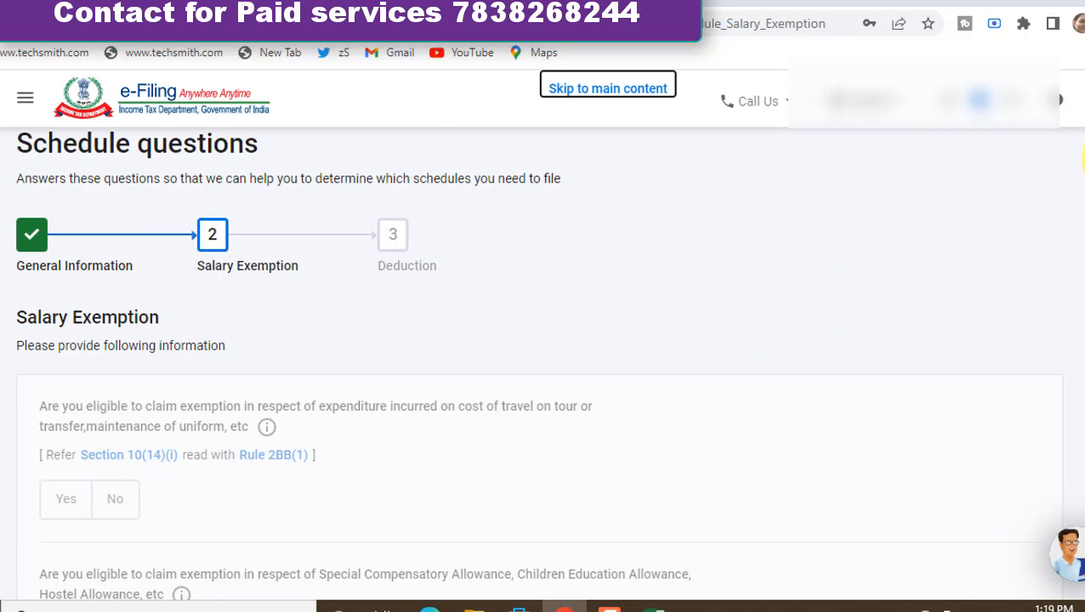
Continue past the salary exemption questions and answer Yes to eligibility for the Section 80D medical insurance deduction.
{"action": "left_click_drag", "start_coordinate": [1084, 157], "coordinate": [1084, 164]}
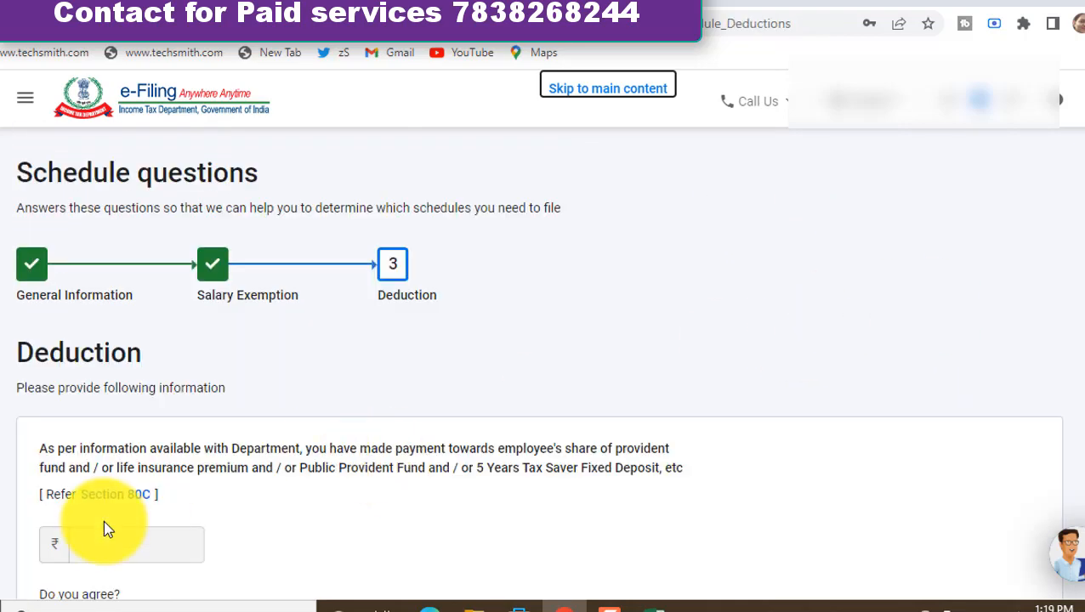
{"action": "left_click", "coordinate": [99, 545]}
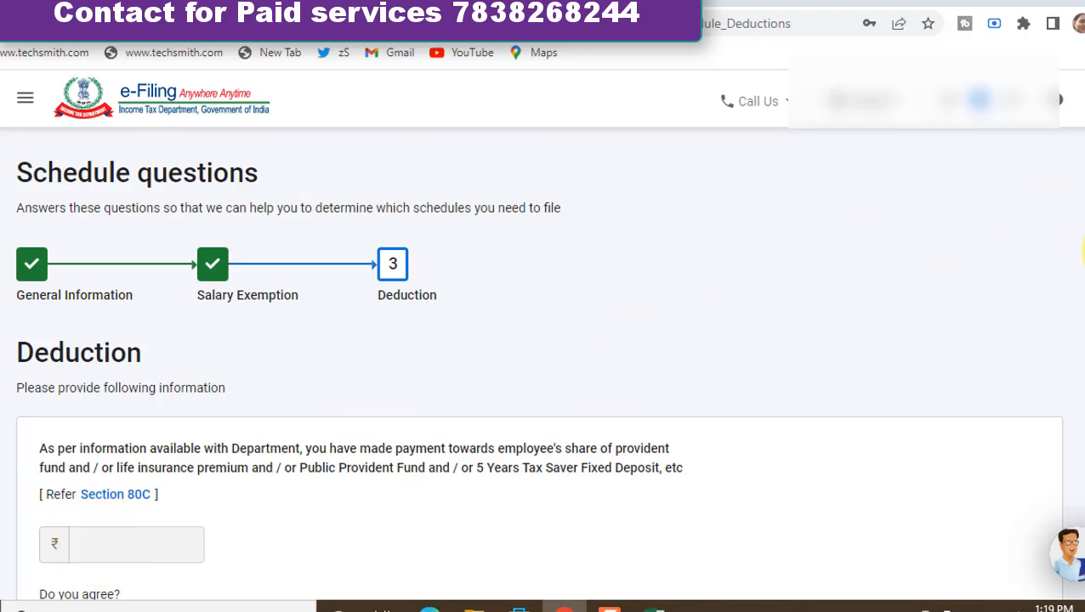
{"action": "scroll", "coordinate": [1082, 158], "scroll_direction": "down", "scroll_amount": 3}
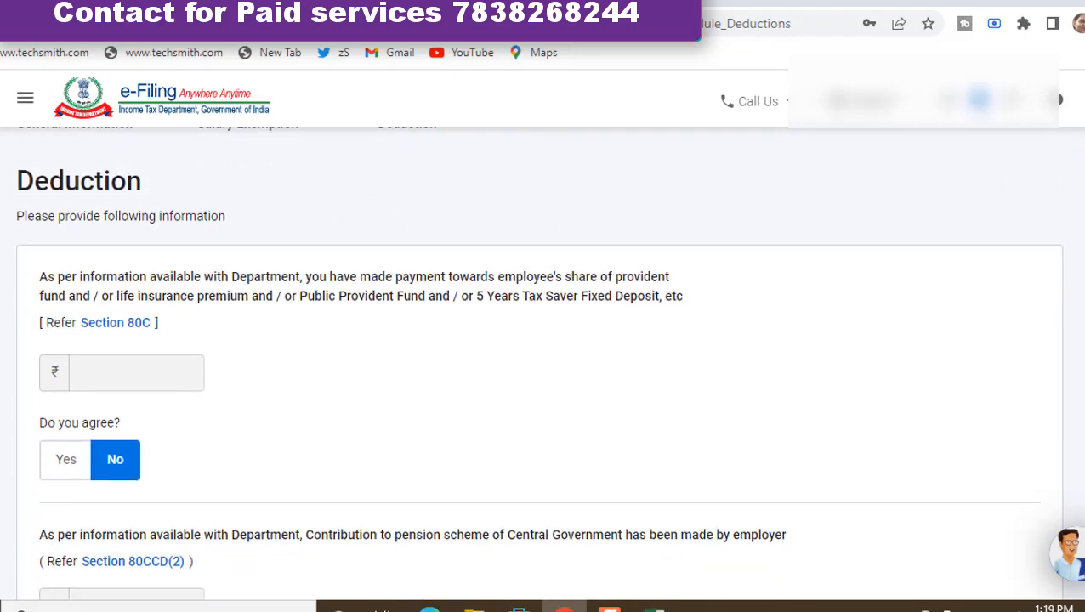
{"action": "scroll", "coordinate": [539, 360], "scroll_direction": "down", "scroll_amount": 5}
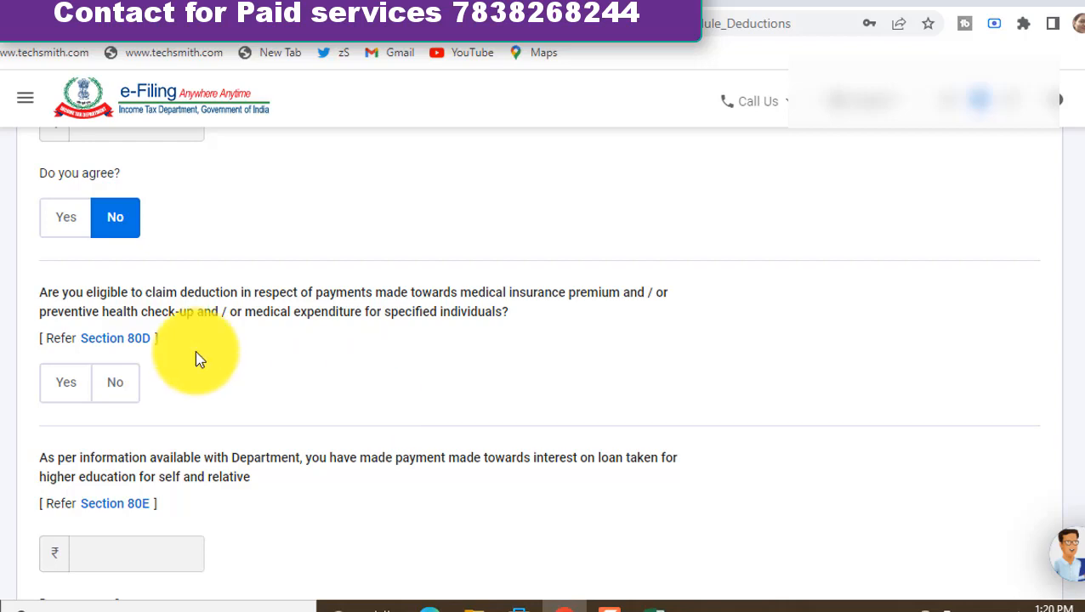
{"action": "left_click", "coordinate": [68, 390]}
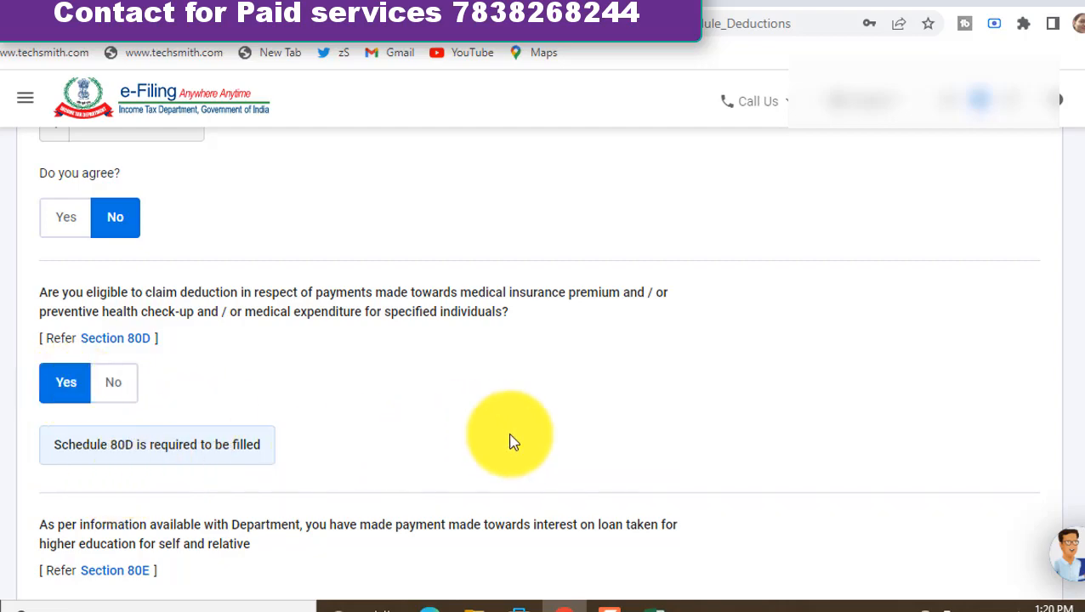
Answer Yes to eligibility for the Section 80TTA deduction on savings bank interest.
{"action": "scroll", "coordinate": [513, 442], "scroll_direction": "down", "scroll_amount": 6}
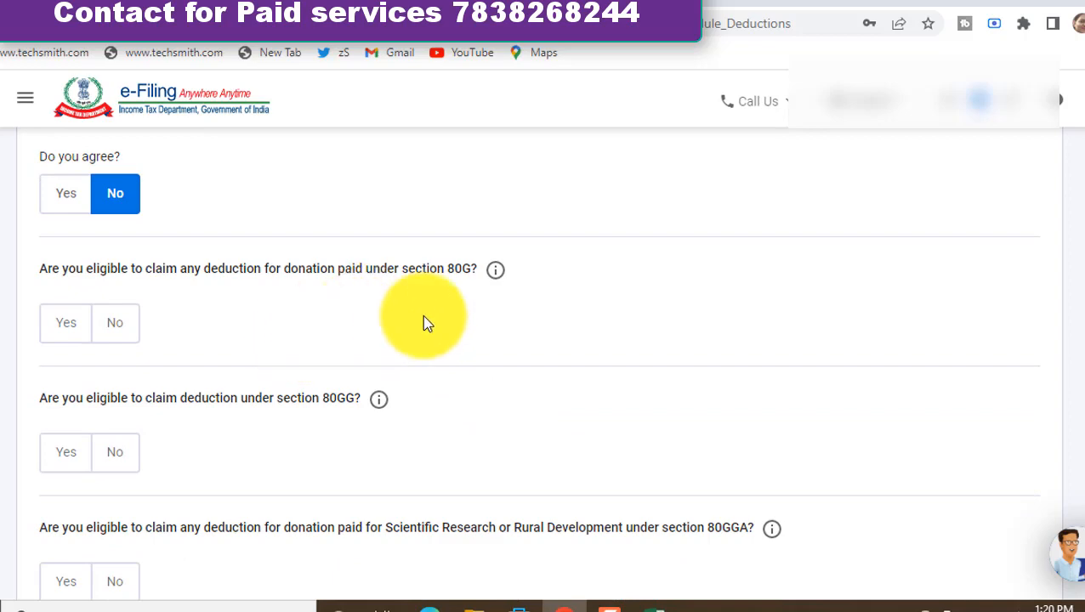
{"action": "scroll", "coordinate": [427, 323], "scroll_direction": "down", "scroll_amount": 2}
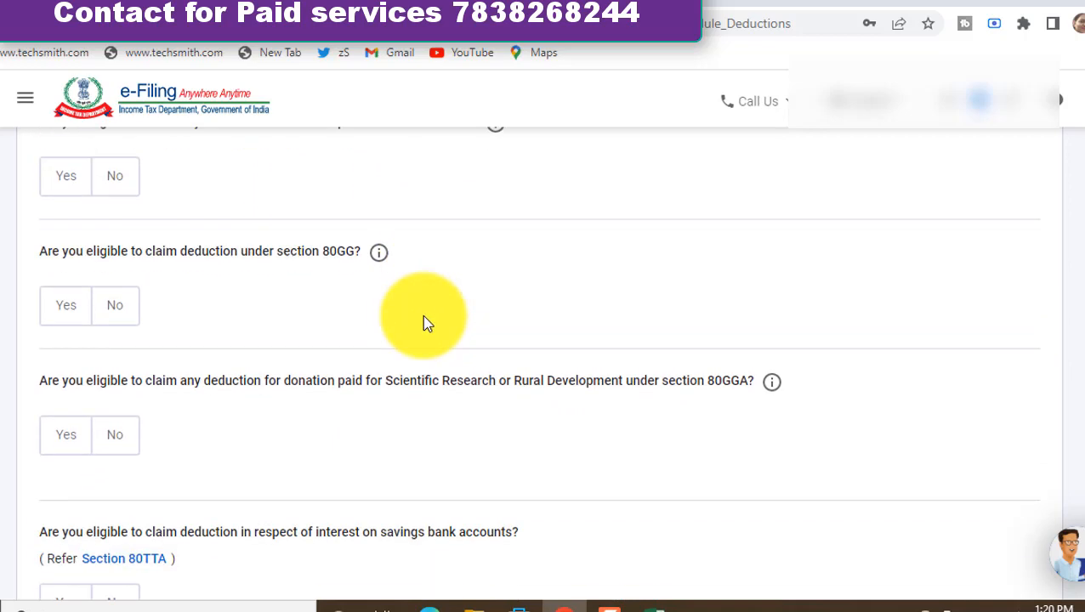
{"action": "scroll", "coordinate": [427, 323], "scroll_direction": "down", "scroll_amount": 3}
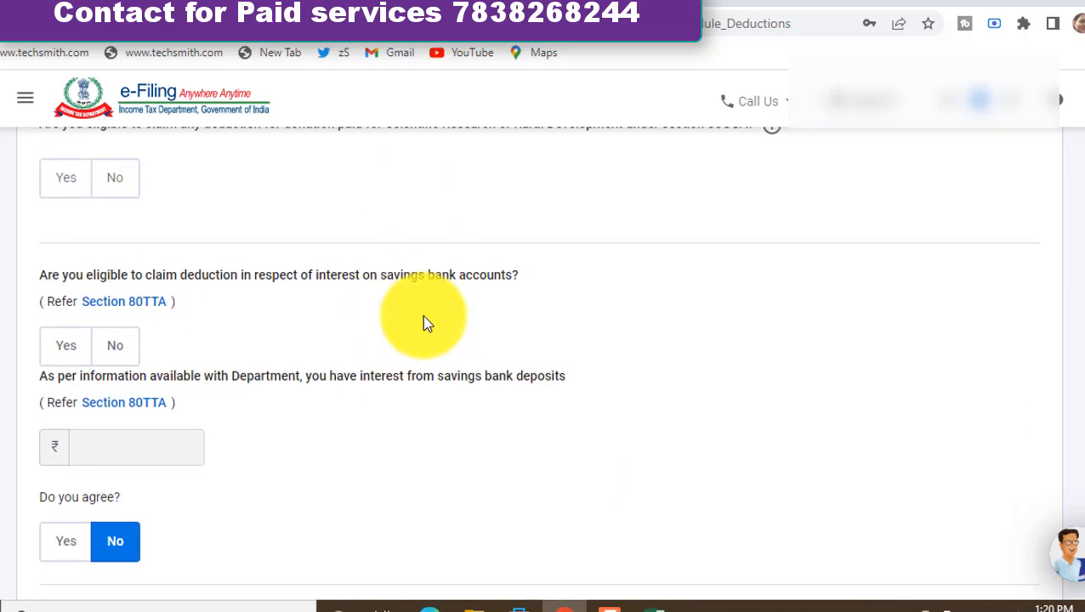
{"action": "scroll", "coordinate": [424, 322], "scroll_direction": "down", "scroll_amount": 1}
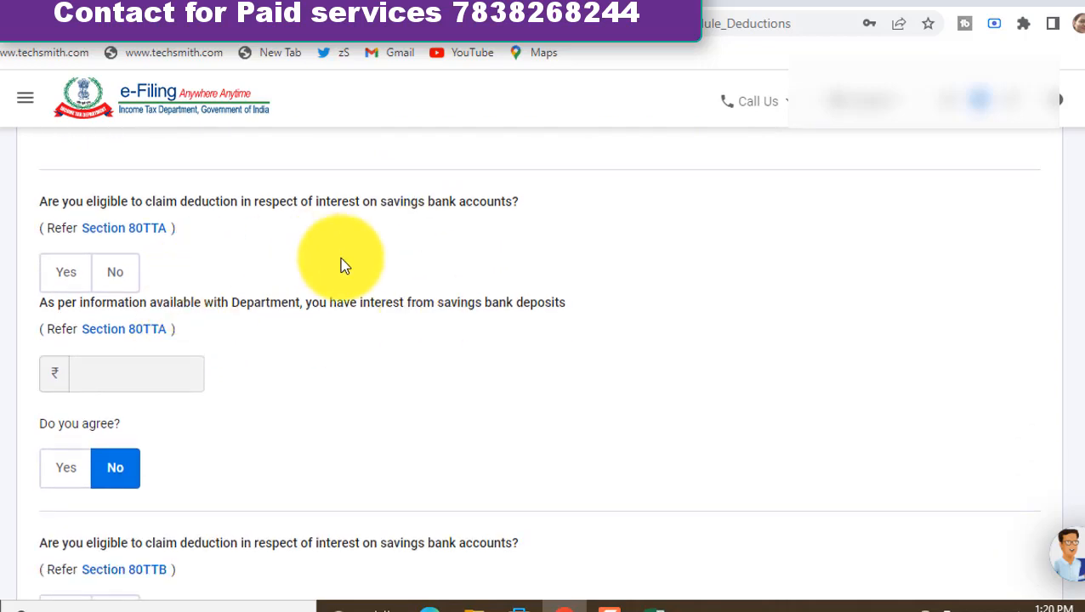
{"action": "left_click", "coordinate": [74, 284]}
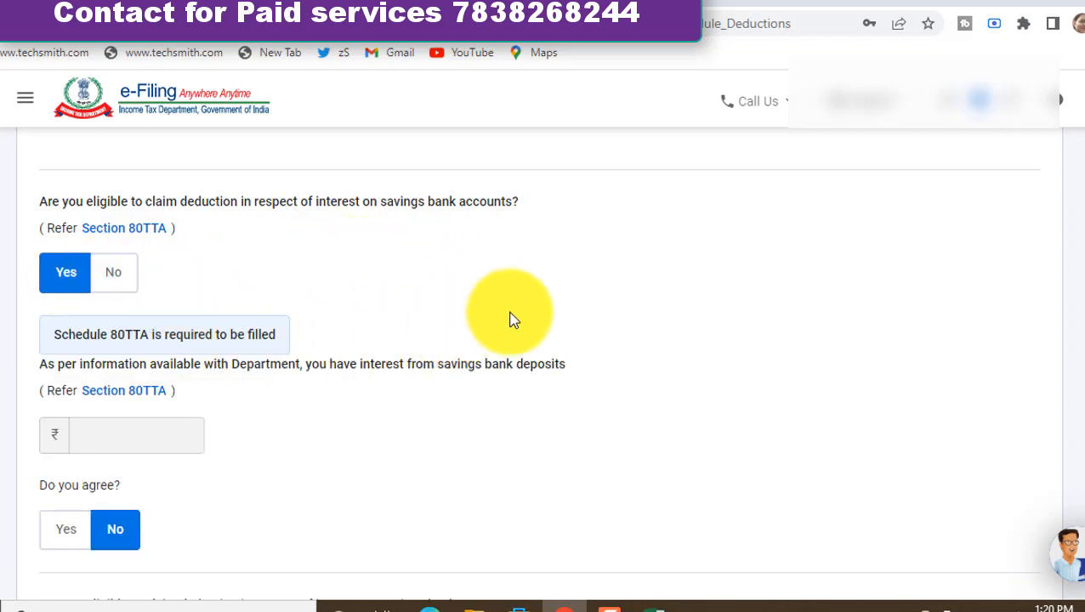
Answer Yes to claiming any other deduction, check the list of deduction types, and continue to the Schedules Summary.
{"action": "scroll", "coordinate": [513, 320], "scroll_direction": "down", "scroll_amount": 5}
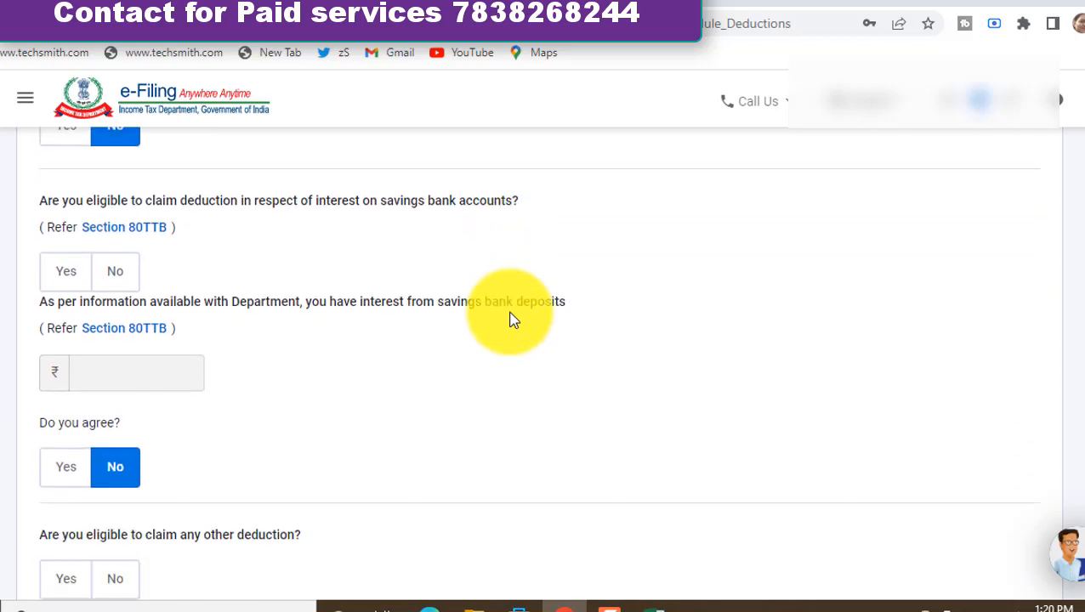
{"action": "scroll", "coordinate": [513, 319], "scroll_direction": "down", "scroll_amount": 2}
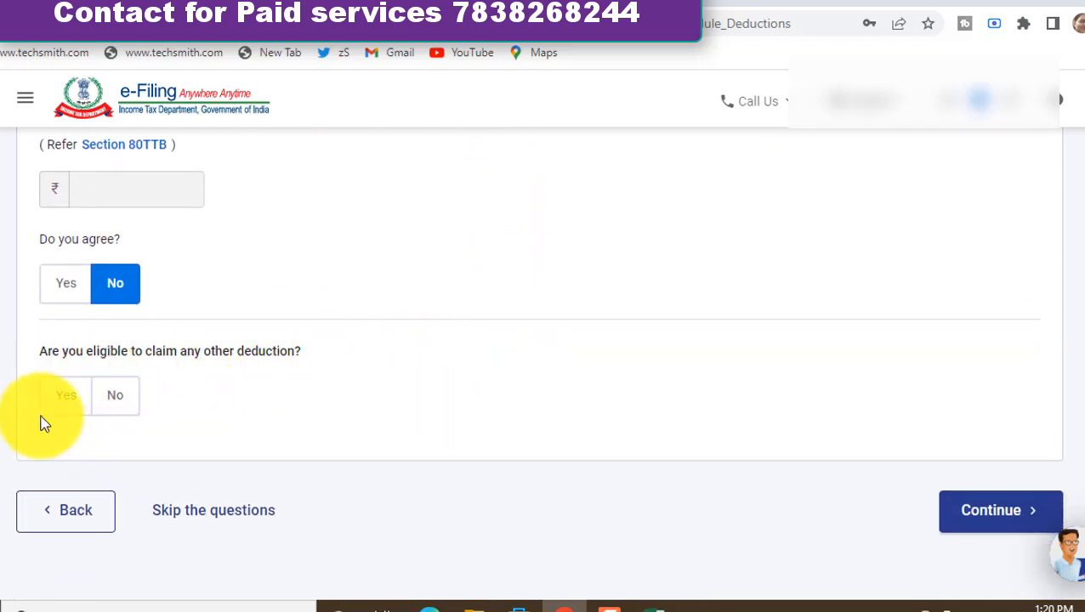
{"action": "left_click", "coordinate": [72, 408]}
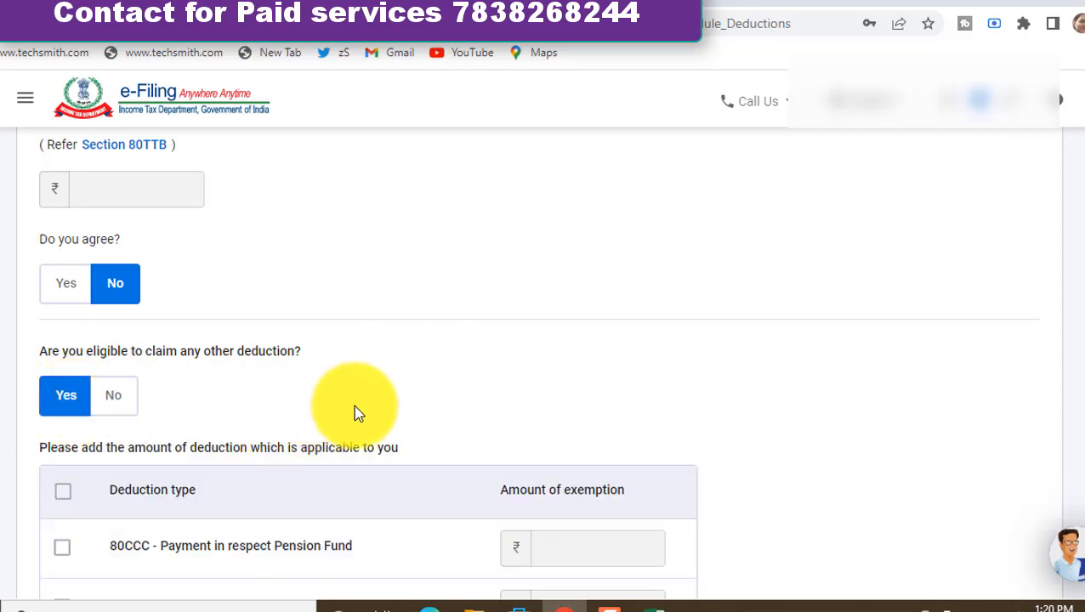
{"action": "scroll", "coordinate": [33, 478], "scroll_direction": "down", "scroll_amount": 3}
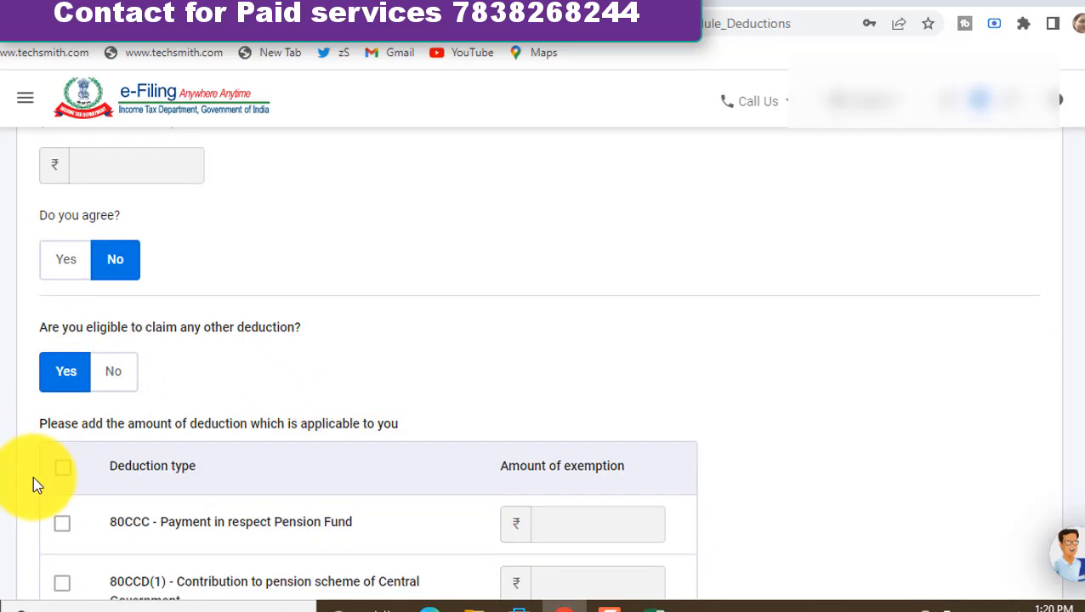
{"action": "scroll", "coordinate": [34, 481], "scroll_direction": "down", "scroll_amount": 3}
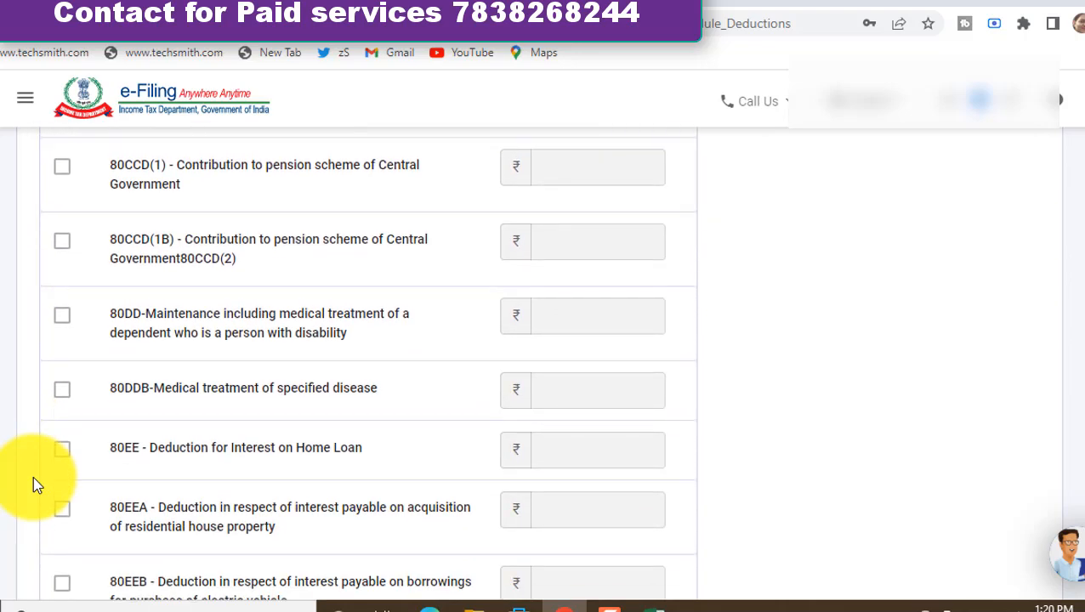
{"action": "scroll", "coordinate": [34, 481], "scroll_direction": "down", "scroll_amount": 3}
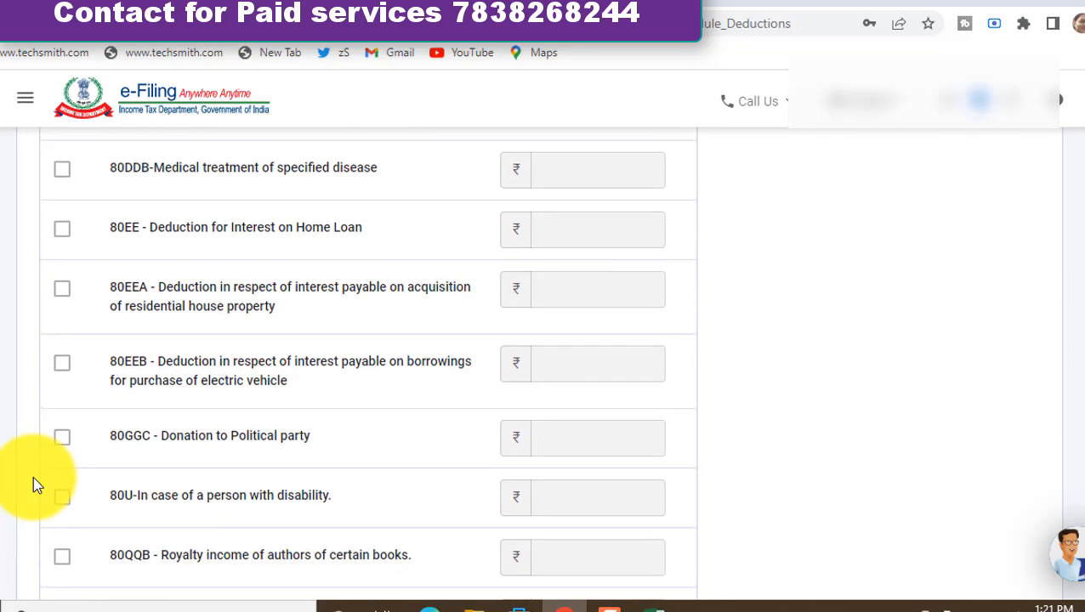
{"action": "scroll", "coordinate": [34, 483], "scroll_direction": "down", "scroll_amount": 3}
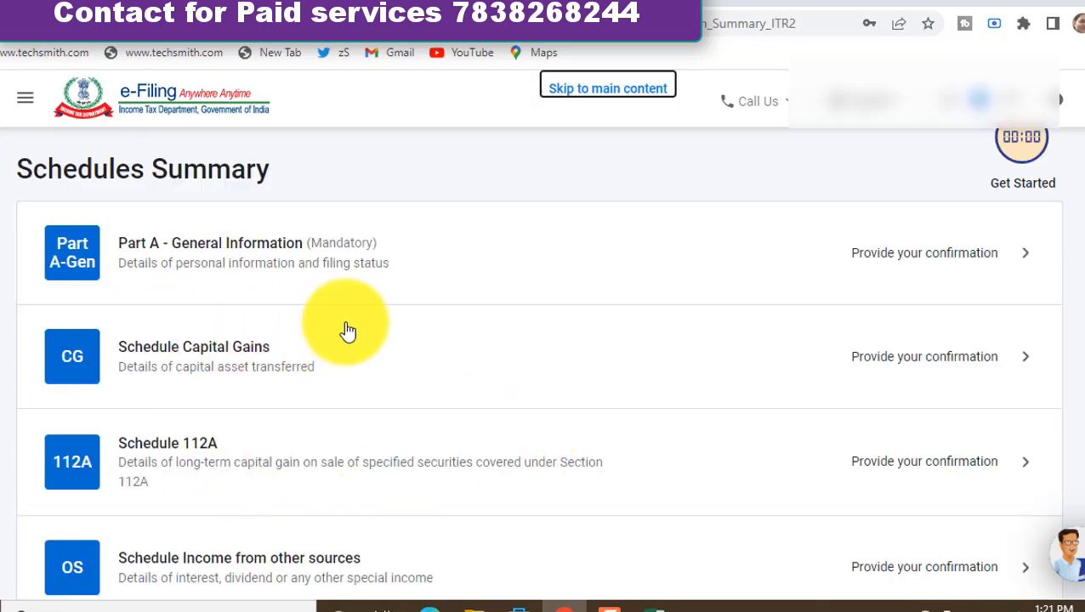
In the Filing Status of Part A - General Information, set residential status to Resident with the condition of 182 days or more in India [section 6(1)(a)].
{"action": "left_click", "coordinate": [468, 271]}
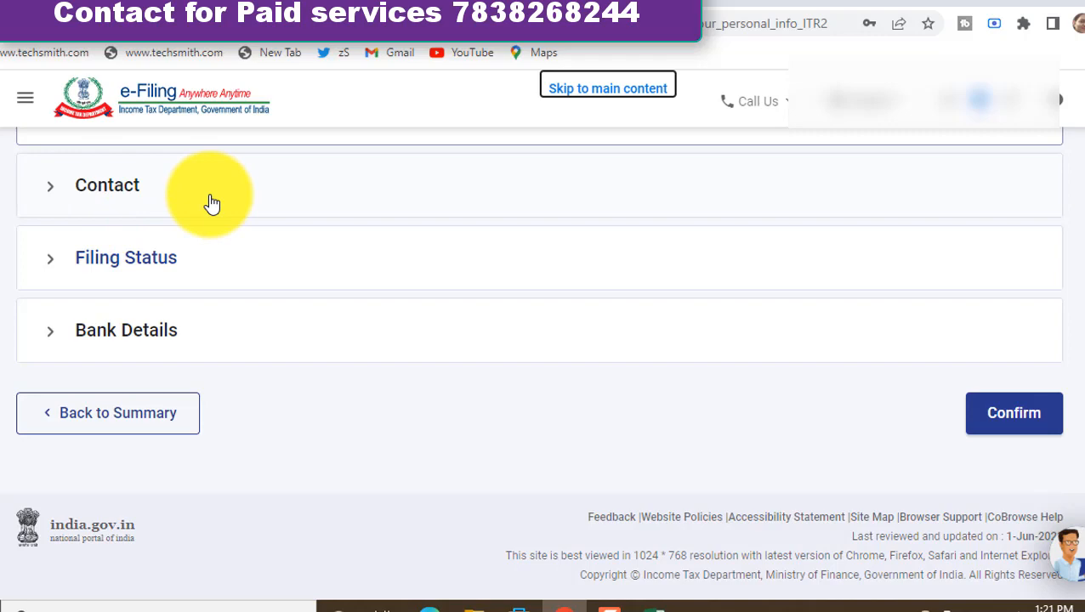
{"action": "left_click", "coordinate": [159, 261]}
{"action": "scroll", "coordinate": [159, 261], "scroll_direction": "down", "scroll_amount": 5}
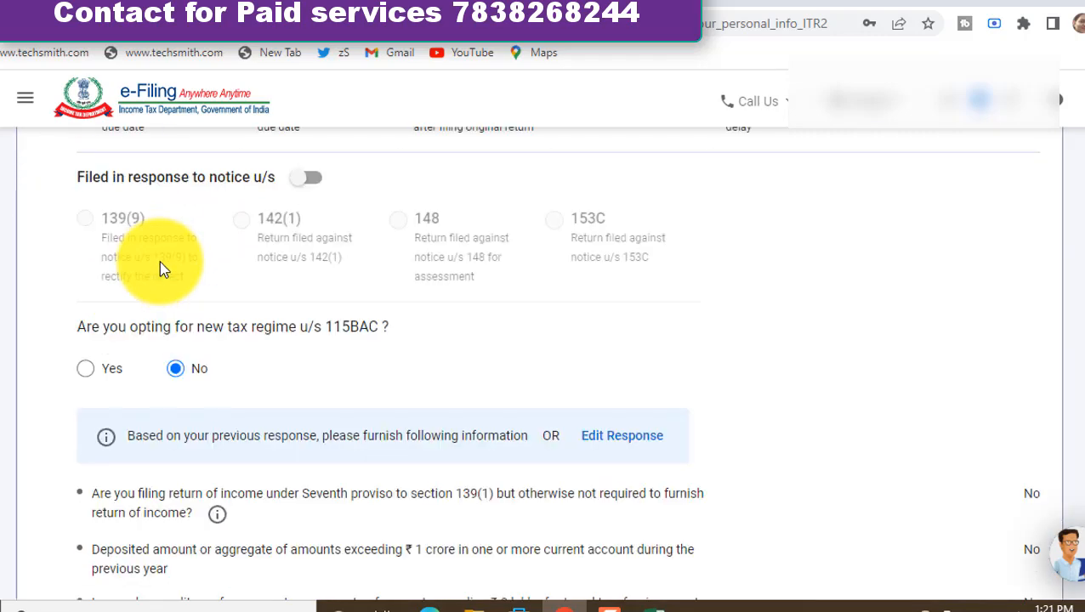
{"action": "scroll", "coordinate": [159, 261], "scroll_direction": "down", "scroll_amount": 4}
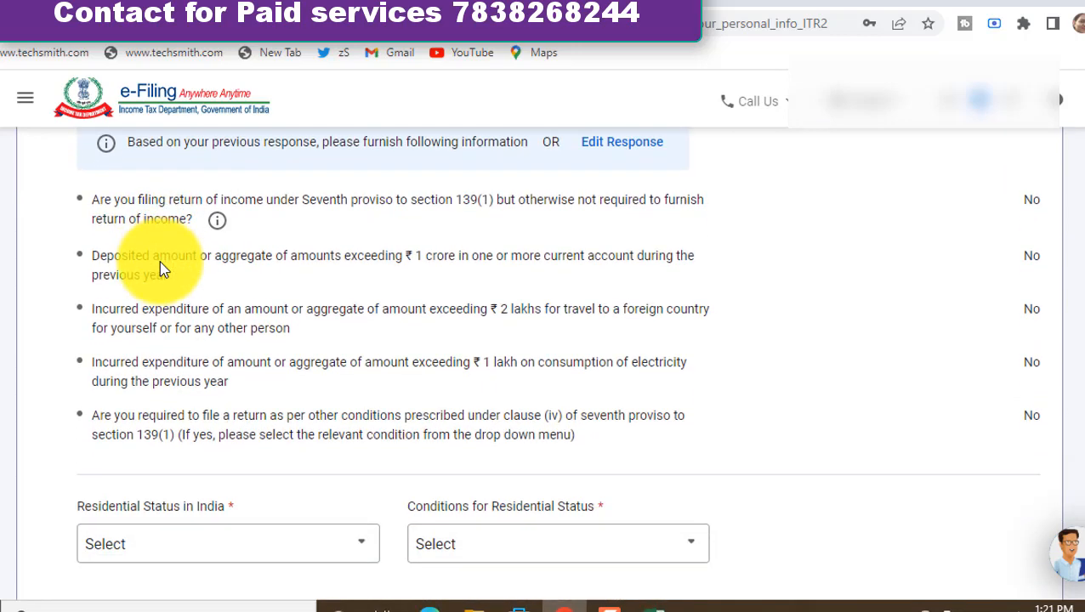
{"action": "scroll", "coordinate": [159, 261], "scroll_direction": "down", "scroll_amount": 3}
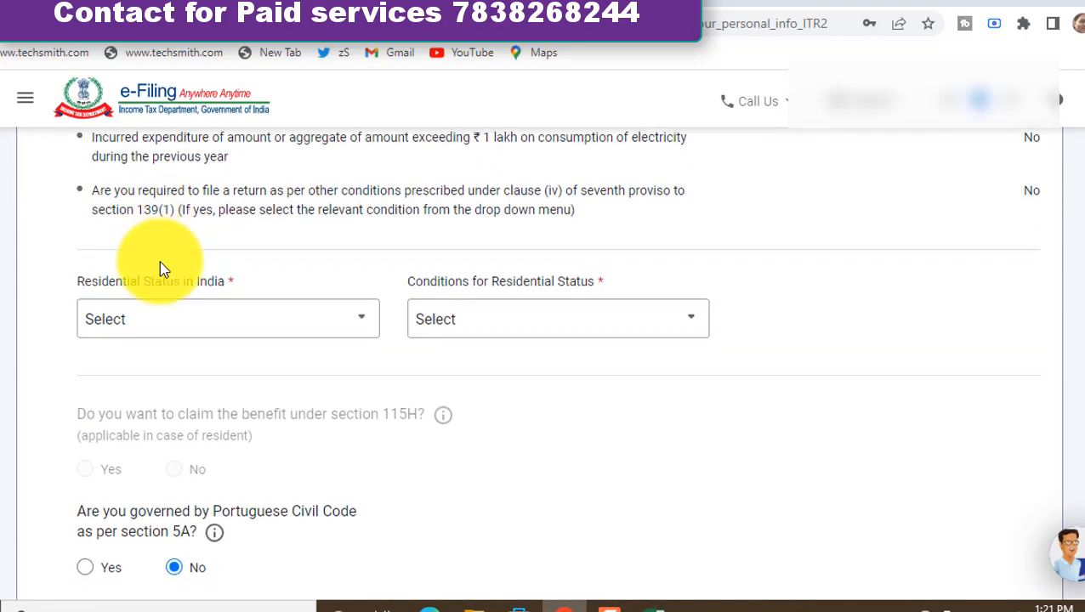
{"action": "left_click", "coordinate": [307, 298]}
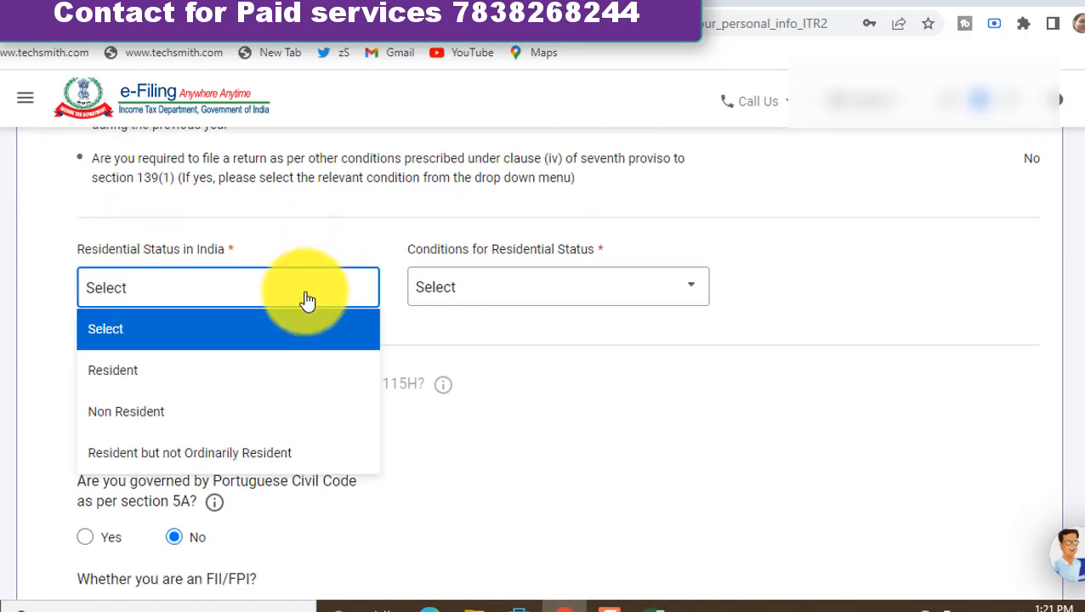
{"action": "left_click", "coordinate": [150, 377]}
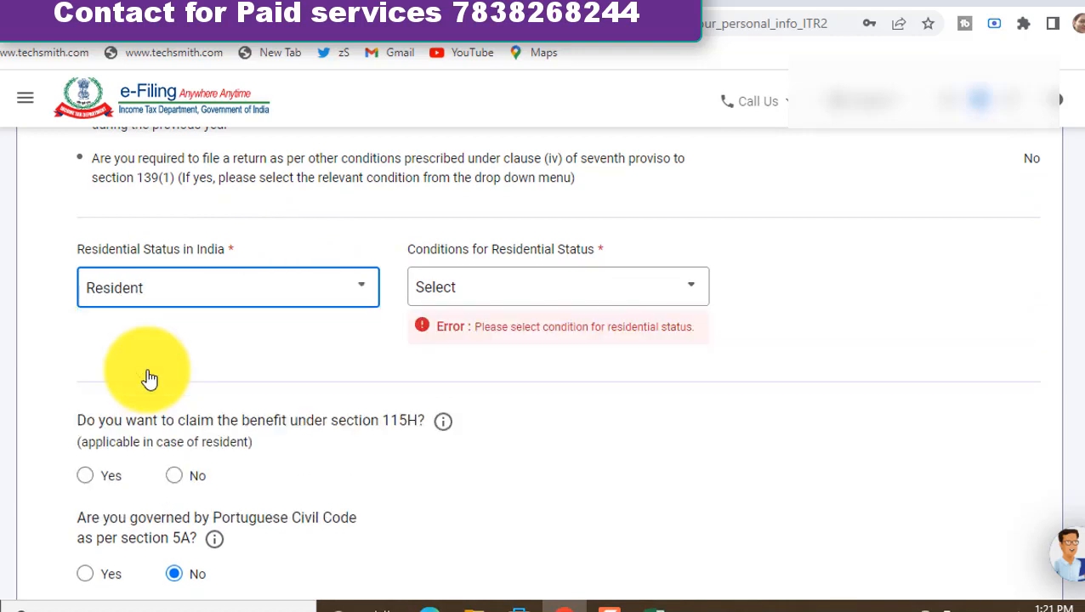
{"action": "left_click", "coordinate": [441, 294]}
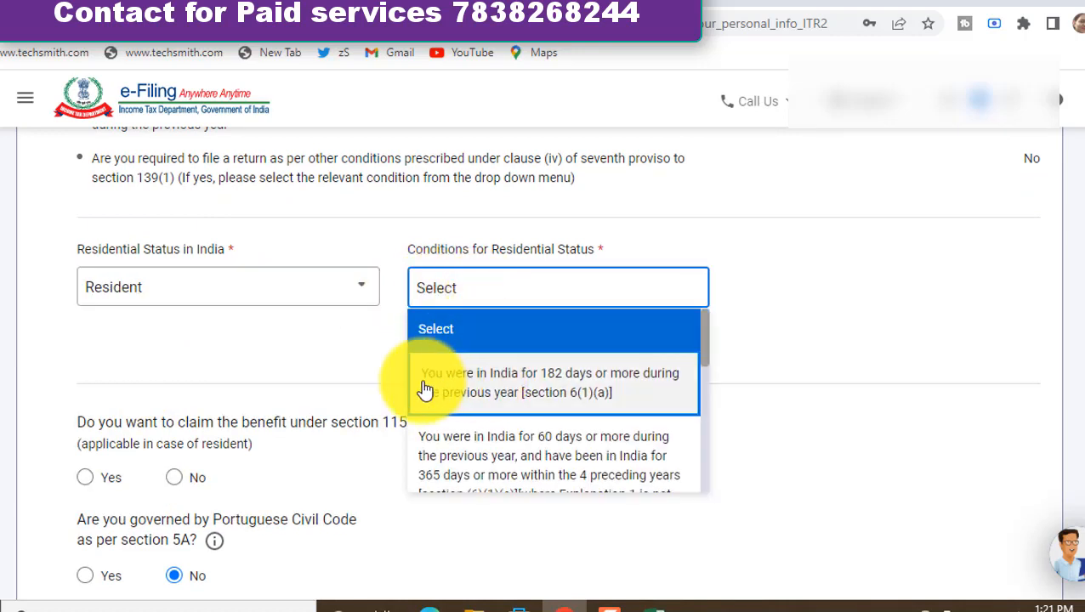
{"action": "left_click", "coordinate": [553, 391]}
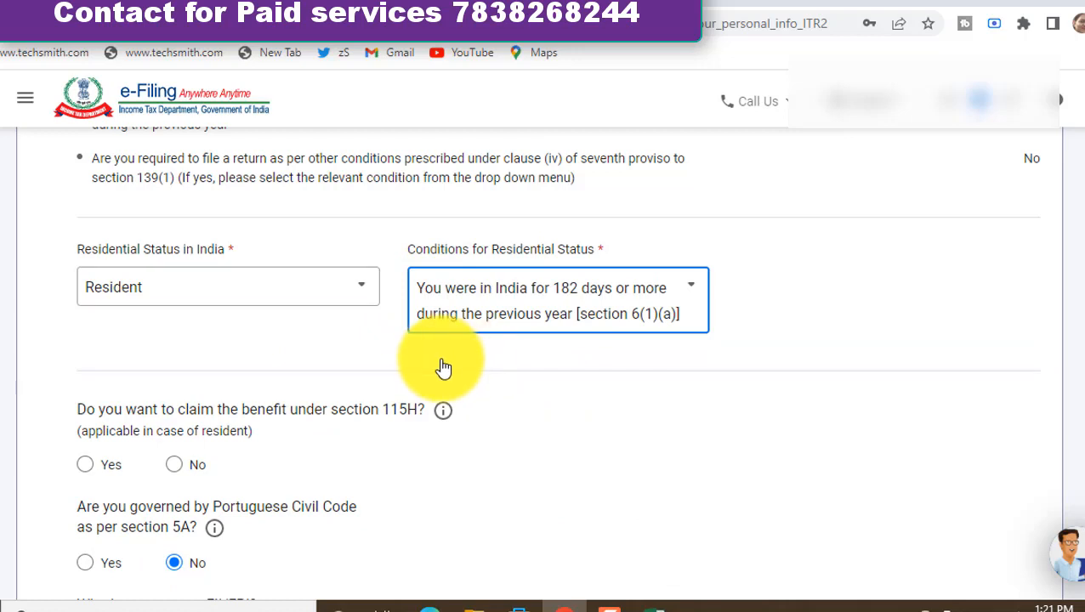
Answer No to claiming the section 115H benefit and No to being an FII/FPI.
{"action": "scroll", "coordinate": [444, 367], "scroll_direction": "down", "scroll_amount": 2}
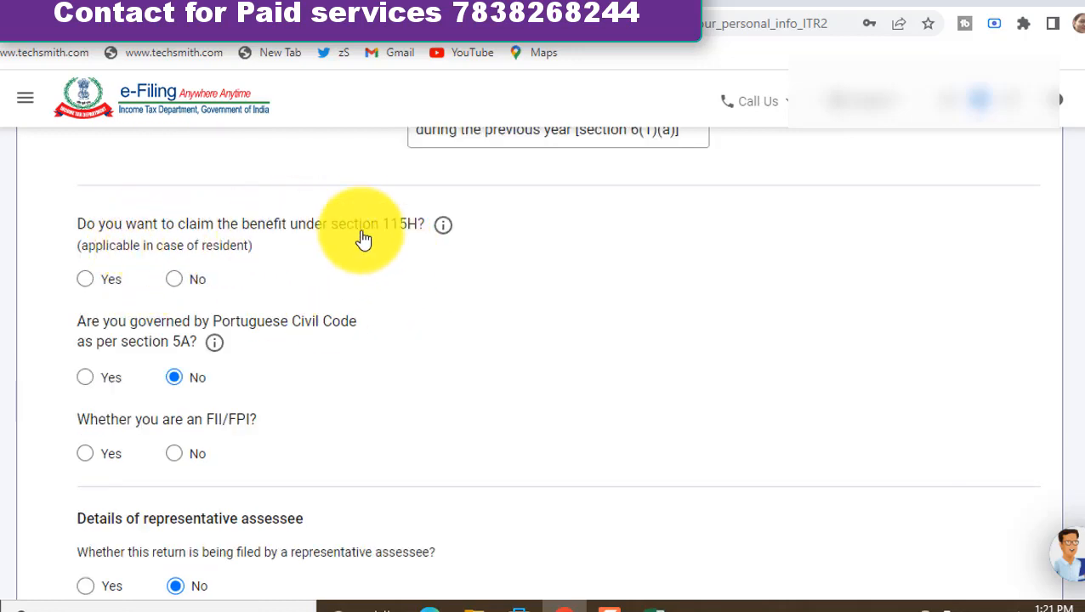
{"action": "left_click", "coordinate": [173, 282]}
{"action": "scroll", "coordinate": [300, 293], "scroll_direction": "down", "scroll_amount": 2}
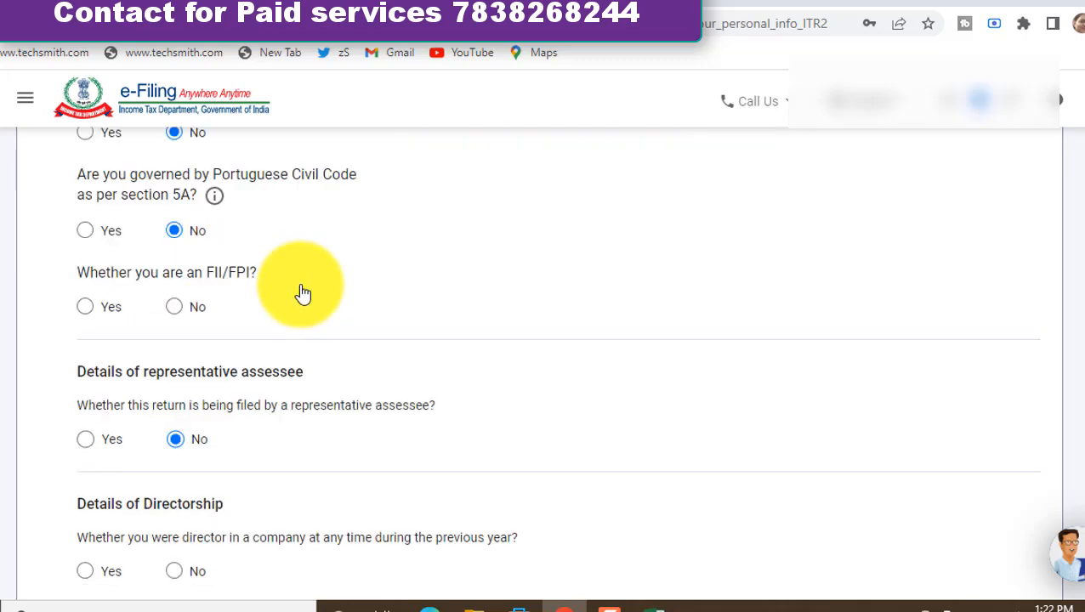
{"action": "left_click", "coordinate": [174, 307]}
Answer No to company directorship and No to holding unlisted equity shares, and save the Filing Status.
{"action": "scroll", "coordinate": [311, 315], "scroll_direction": "down", "scroll_amount": 4}
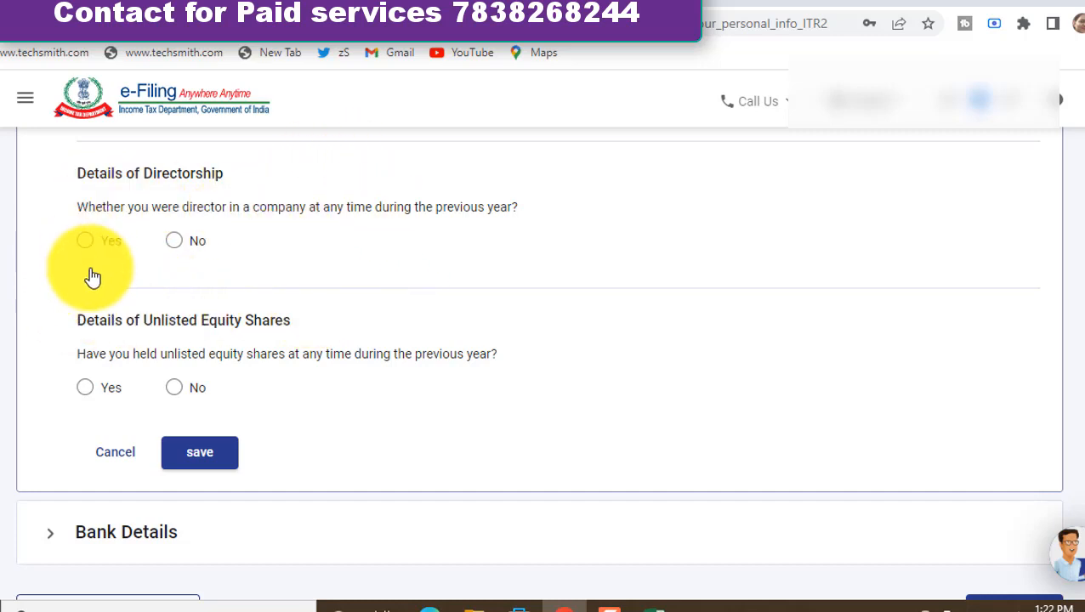
{"action": "left_click", "coordinate": [175, 244]}
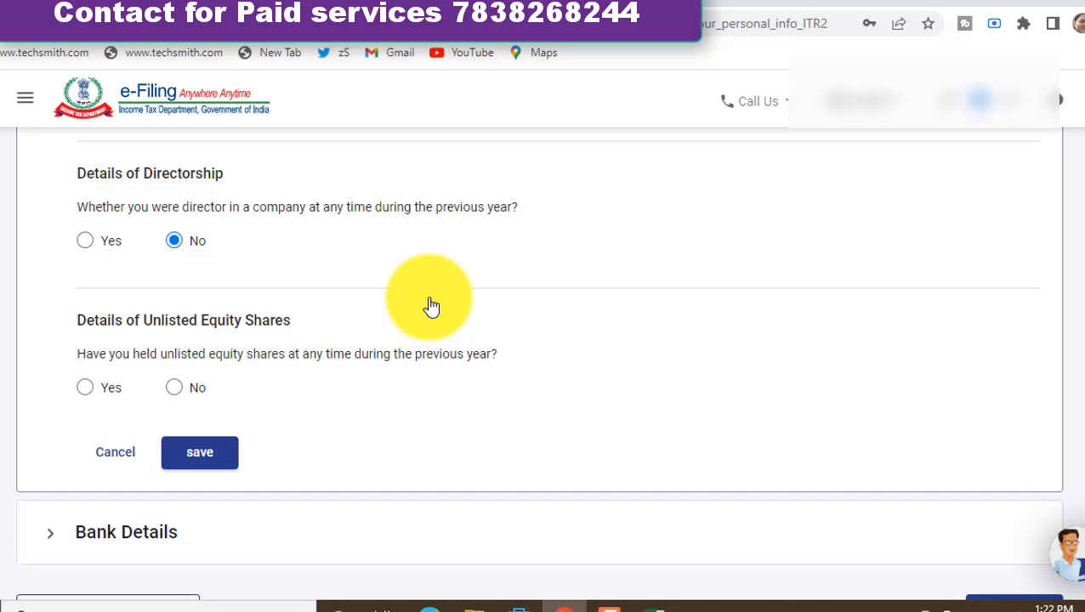
{"action": "left_click", "coordinate": [178, 392]}
{"action": "left_click", "coordinate": [198, 453]}
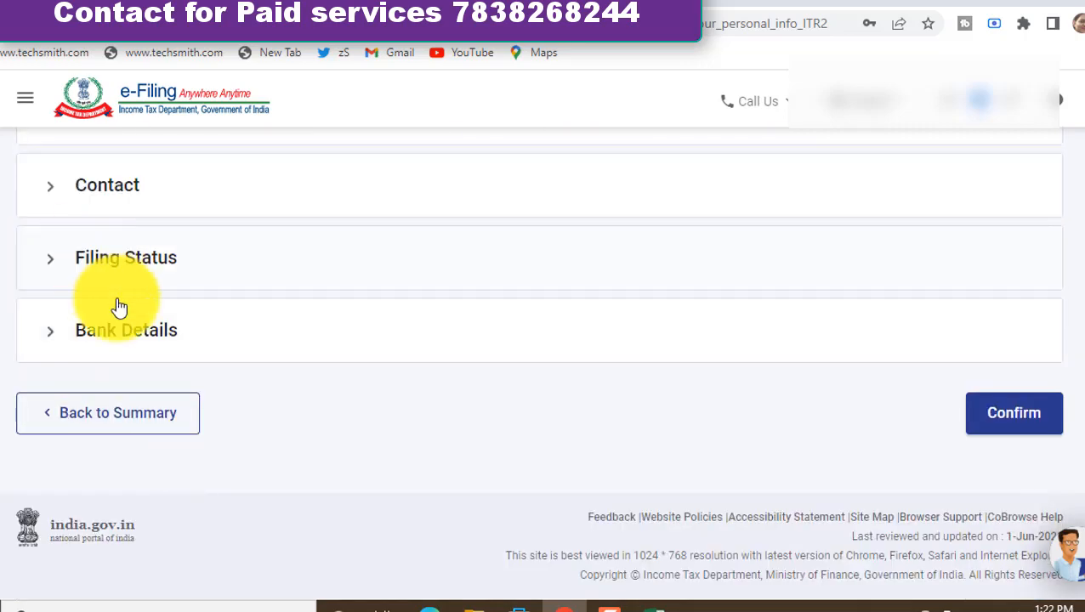
Check the refund nomination of the accounts in Bank Details and confirm Part A - General Information.
{"action": "left_click", "coordinate": [128, 330]}
{"action": "scroll", "coordinate": [132, 333], "scroll_direction": "down", "scroll_amount": 4}
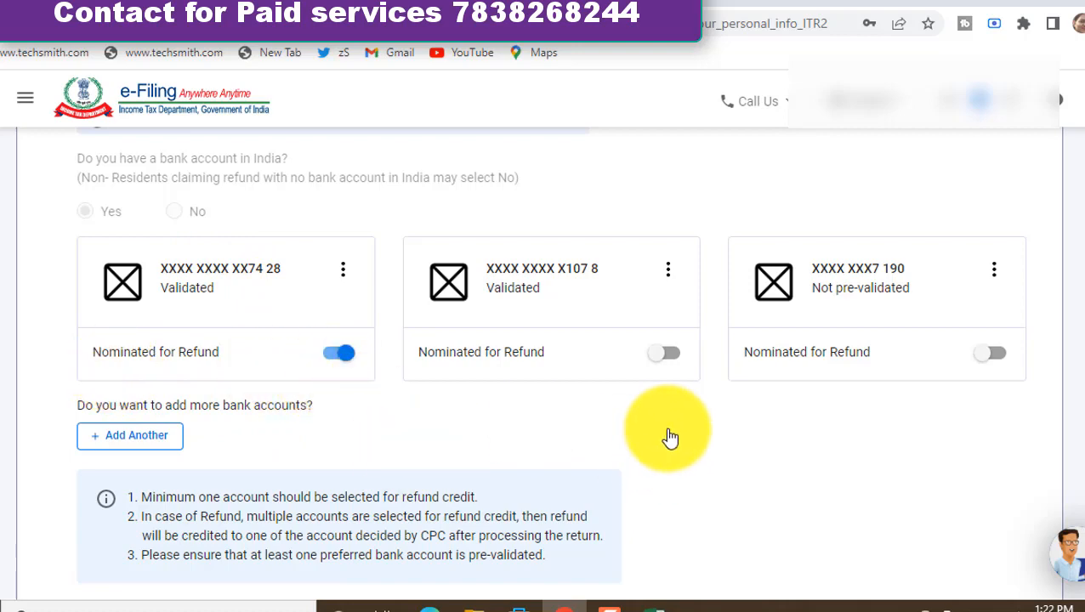
{"action": "scroll", "coordinate": [670, 438], "scroll_direction": "down", "scroll_amount": 2}
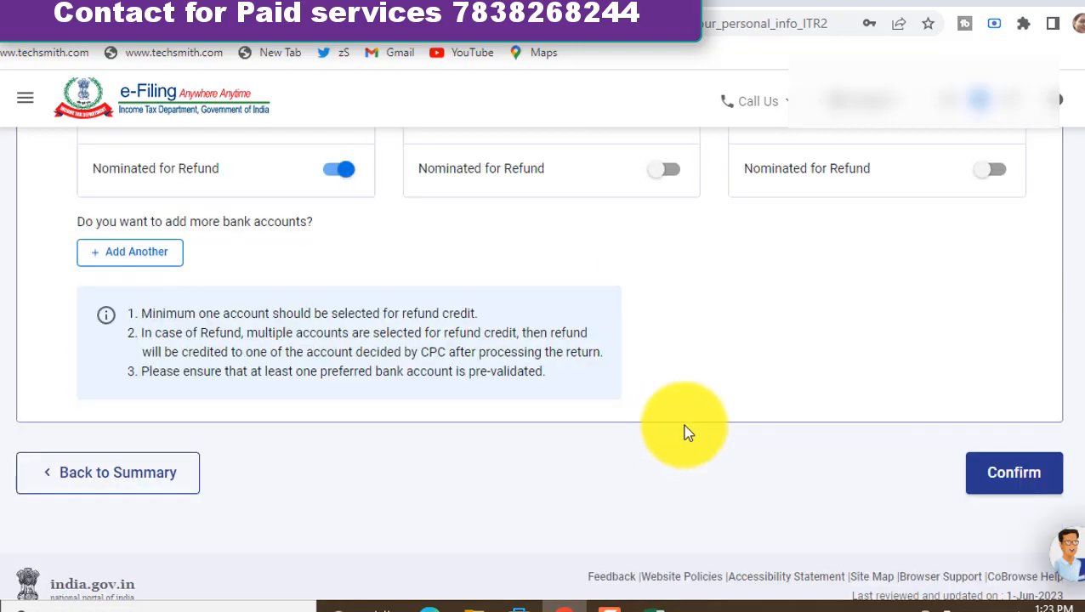
{"action": "left_click", "coordinate": [1013, 474]}
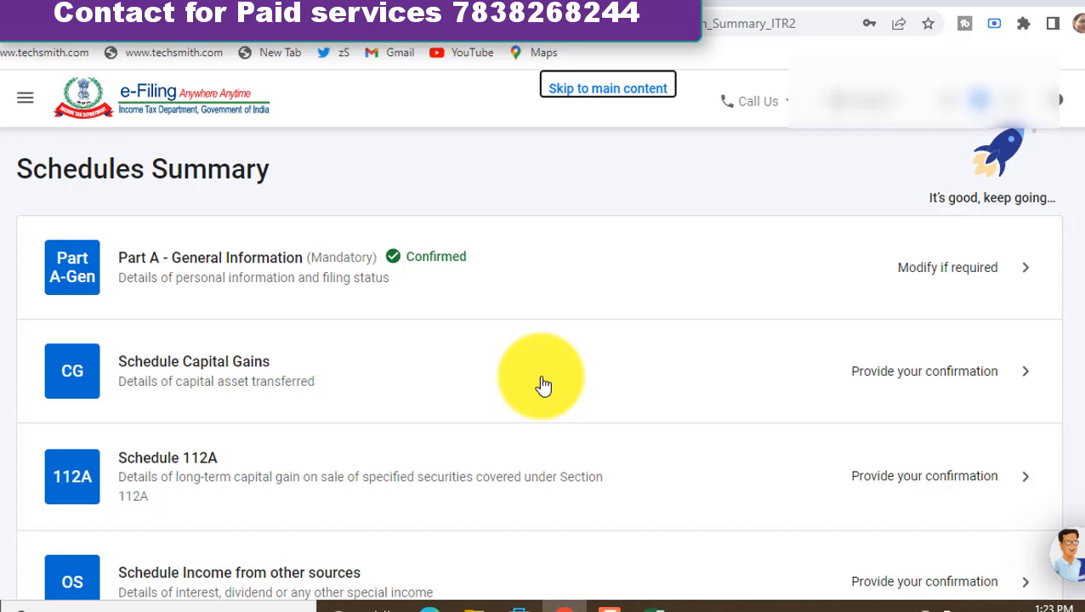
In Schedule Capital Gains, select the section 111A STT-paid equity asset type alongside section 112A and continue.
{"action": "left_click", "coordinate": [328, 373]}
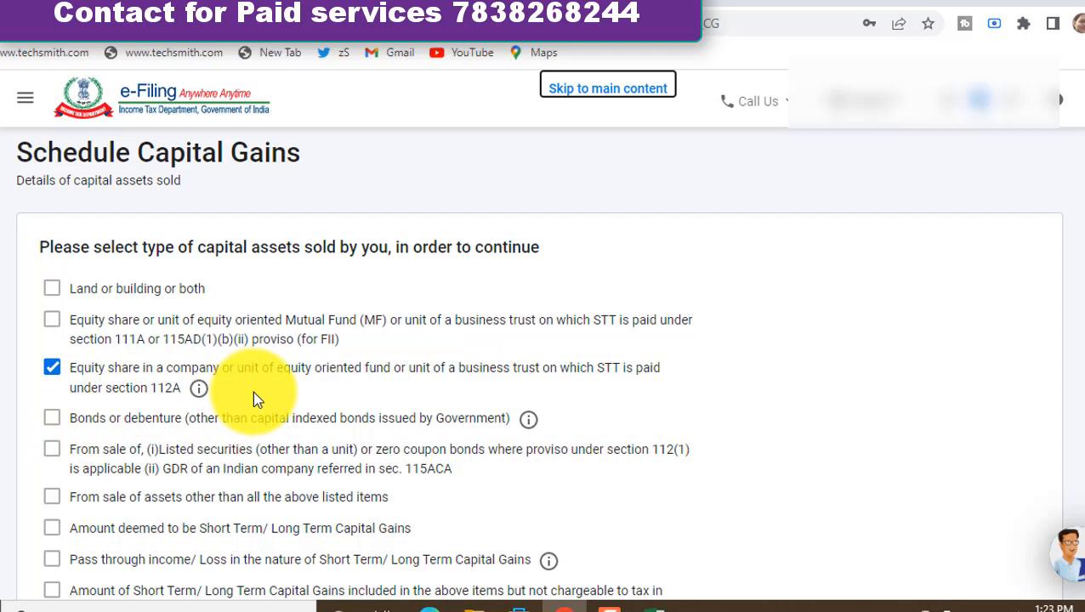
{"action": "left_click", "coordinate": [52, 321]}
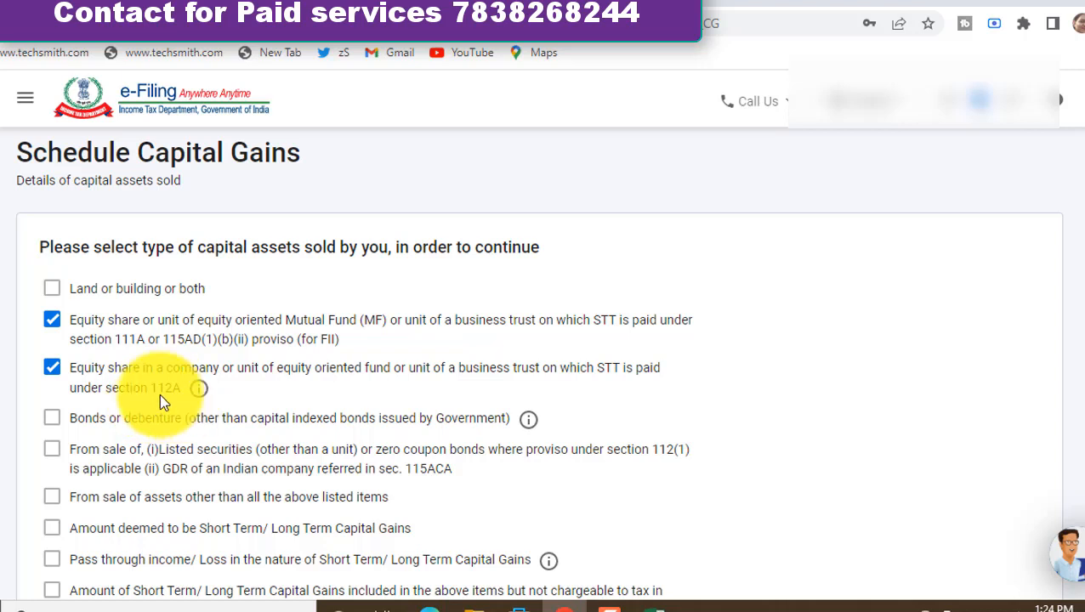
{"action": "left_click", "coordinate": [53, 372]}
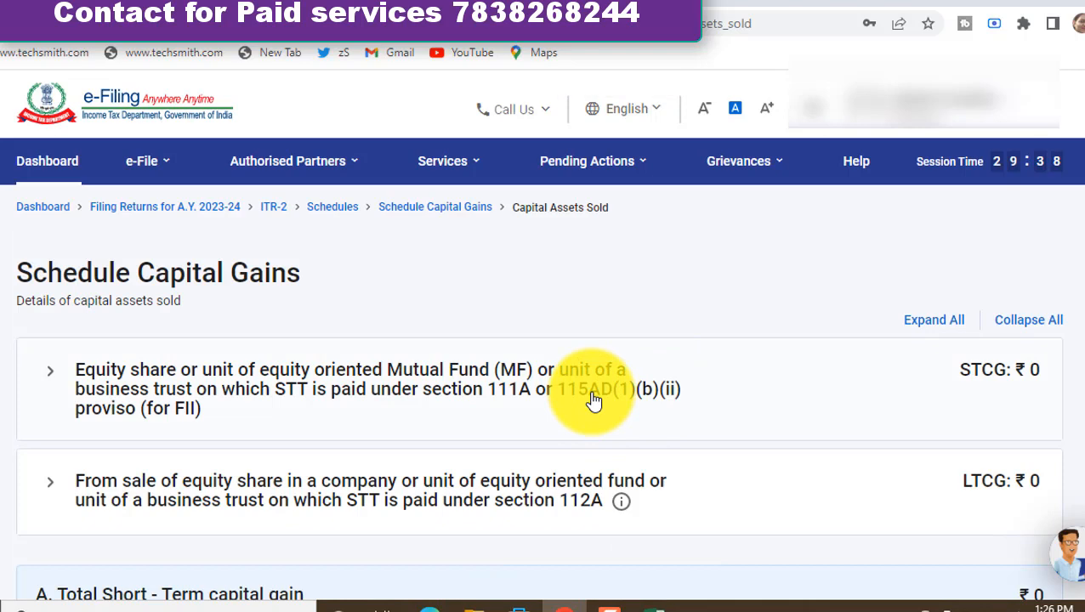
Start adding sale details for the STT-paid equity shares or mutual fund units and select Section 111A.
{"action": "left_click", "coordinate": [593, 400]}
{"action": "left_click", "coordinate": [136, 512]}
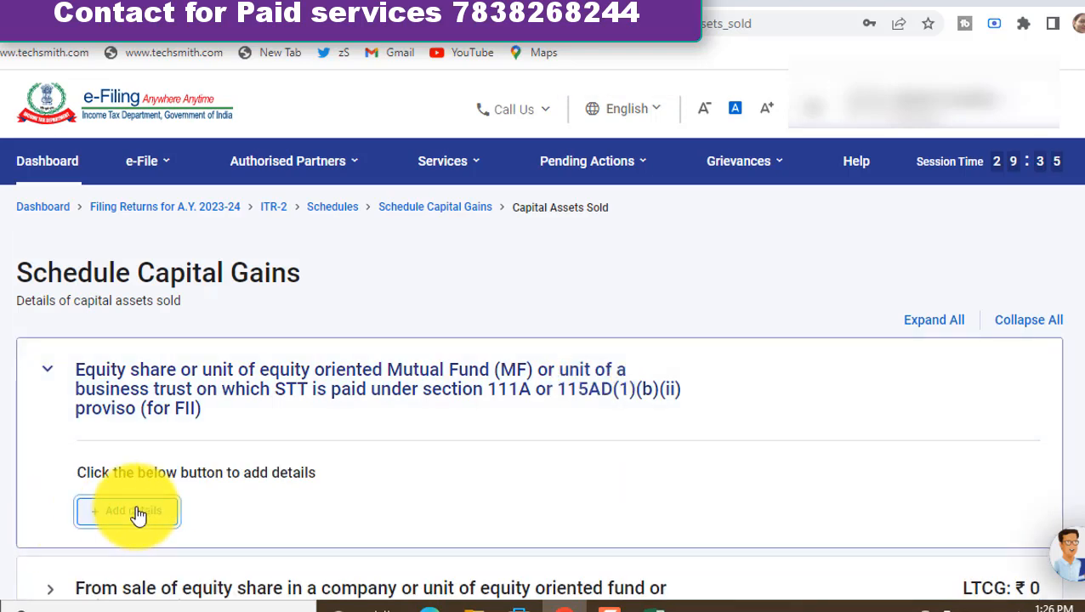
{"action": "scroll", "coordinate": [47, 506], "scroll_direction": "down", "scroll_amount": 1}
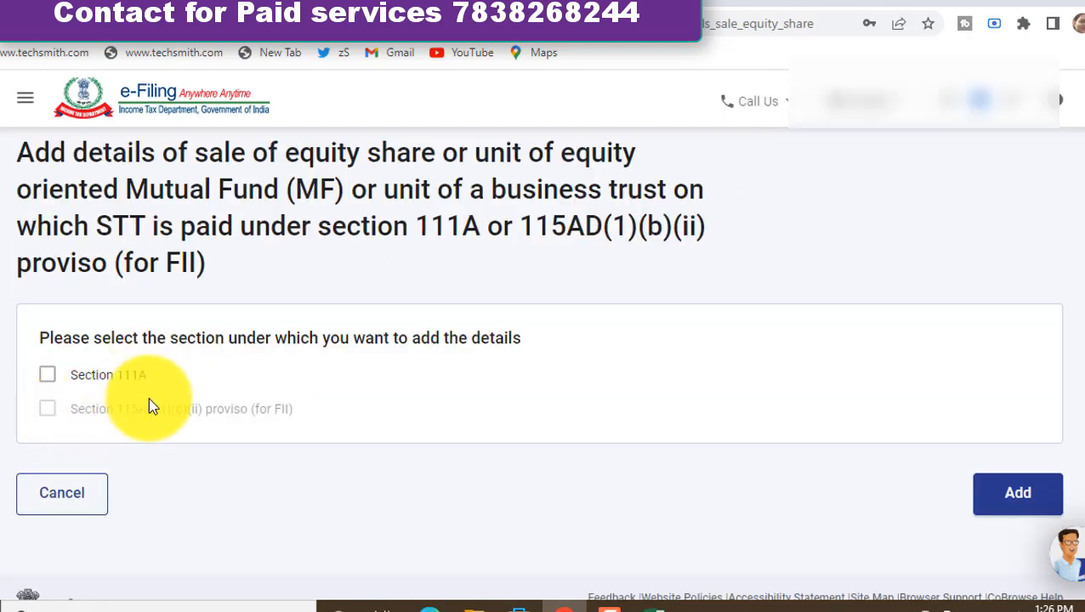
{"action": "left_click", "coordinate": [48, 381]}
{"action": "scroll", "coordinate": [498, 375], "scroll_direction": "down", "scroll_amount": 1}
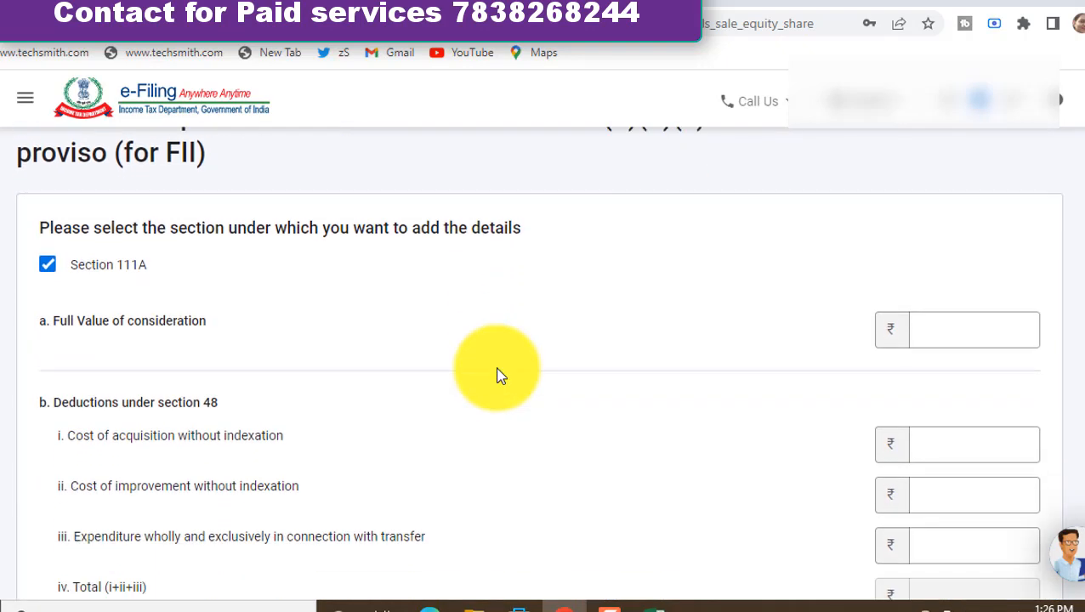
{"action": "scroll", "coordinate": [500, 376], "scroll_direction": "down", "scroll_amount": 1}
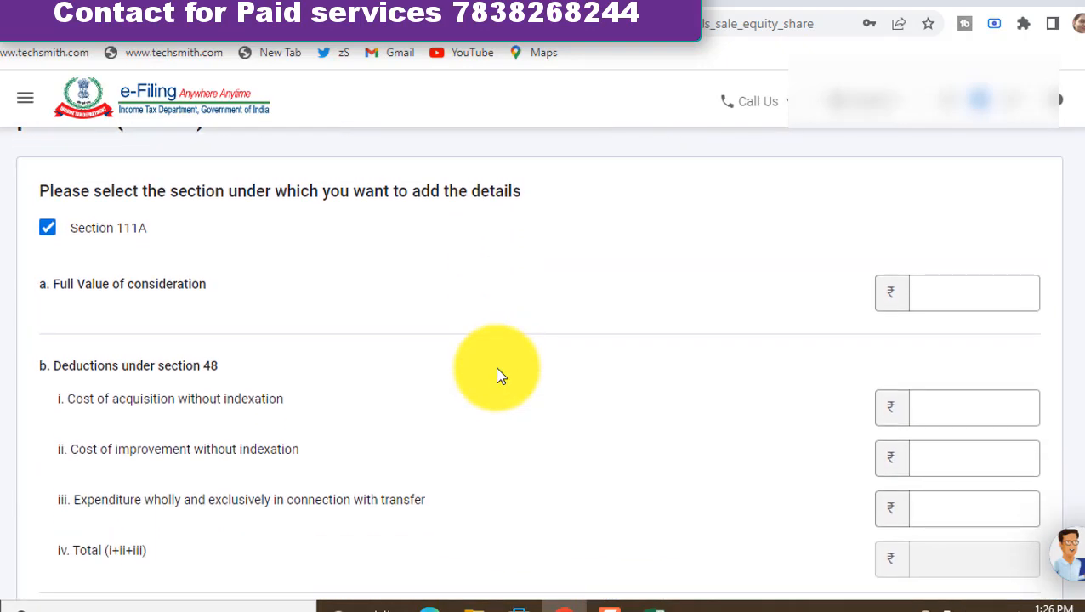
Switch to the trade statement workbook in Excel and go to the start of the Equity sheet's Short-Term Net Profit section.
{"action": "scroll", "coordinate": [499, 376], "scroll_direction": "down", "scroll_amount": 1}
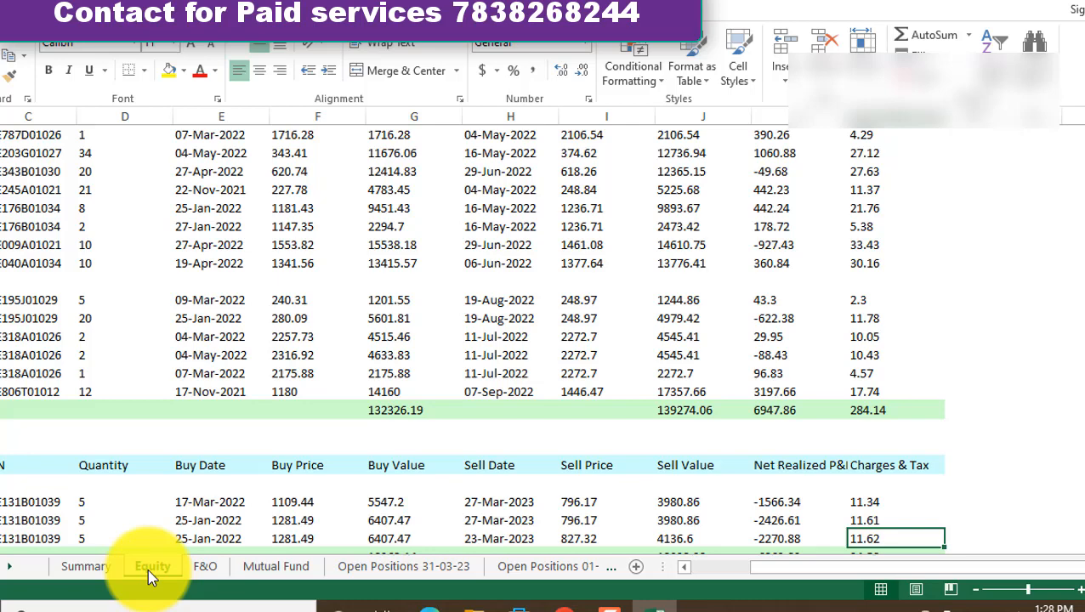
{"action": "key", "text": "Left"}
{"action": "key", "text": "Left"}
{"action": "key", "text": "Left"}
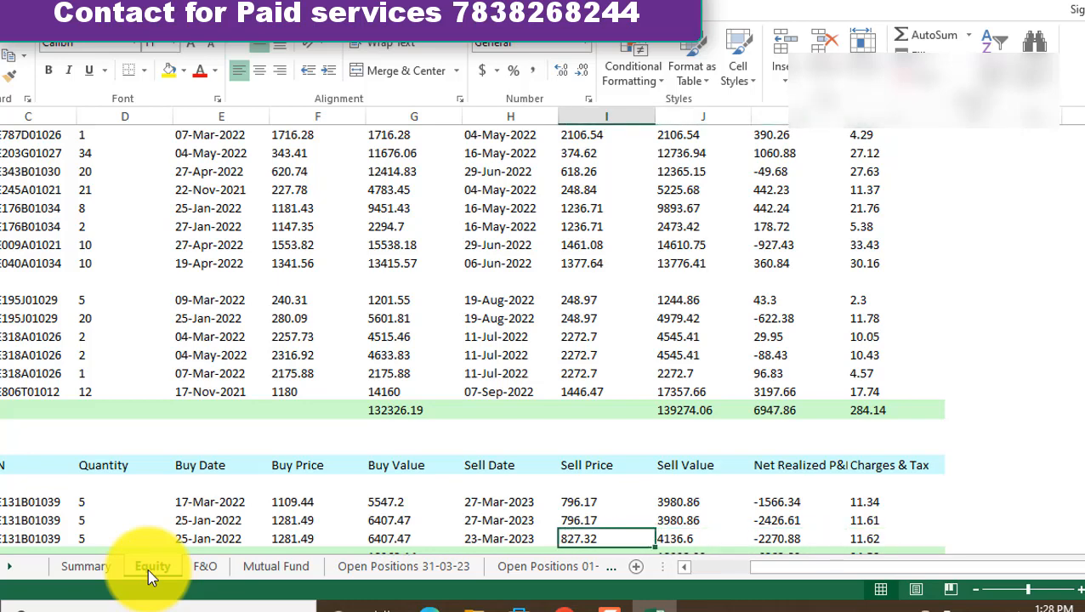
{"action": "key", "text": "Left"}
{"action": "key", "text": "Left"}
{"action": "key", "text": "ctrl+Home"}
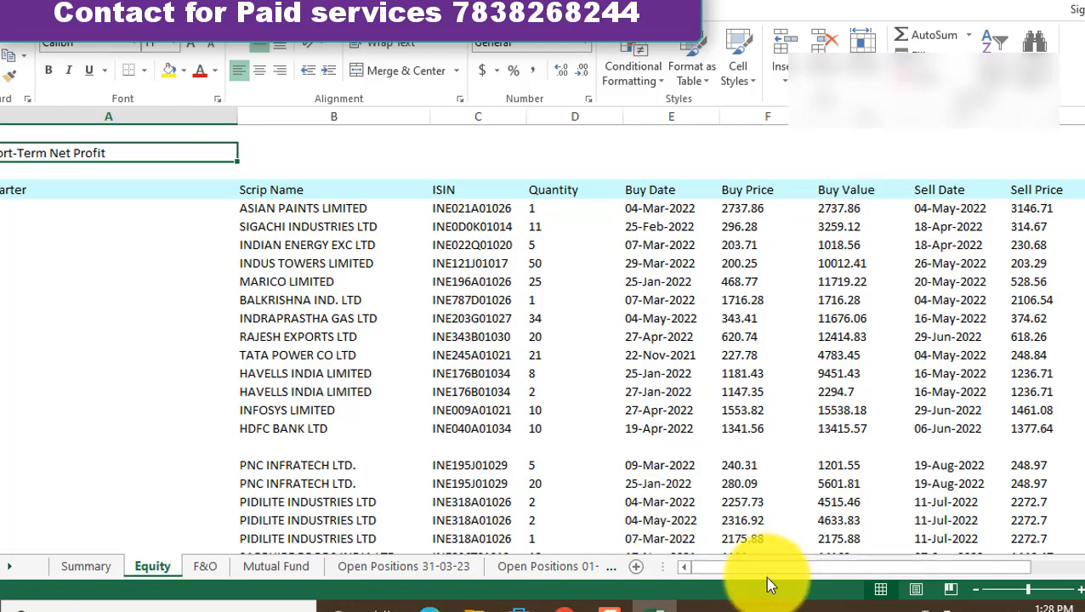
{"action": "left_click_drag", "start_coordinate": [765, 570], "coordinate": [815, 568]}
Go through the short-term equity trades down to their Total row.
{"action": "key", "text": "Down"}
{"action": "key", "text": "Down"}
{"action": "key", "text": "Down"}
{"action": "key", "text": "Down"}
{"action": "key", "text": "Down"}
{"action": "key", "text": "Down"}
{"action": "key", "text": "Down"}
{"action": "key", "text": "Down"}
{"action": "key", "text": "Down"}
{"action": "key", "text": "Down"}
{"action": "key", "text": "Down"}
{"action": "key", "text": "Down"}
{"action": "key", "text": "Down"}
{"action": "key", "text": "Down"}
{"action": "key", "text": "Down"}
{"action": "key", "text": "Down"}
{"action": "key", "text": "Down"}
{"action": "key", "text": "Down"}
{"action": "key", "text": "Down"}
{"action": "key", "text": "Down"}
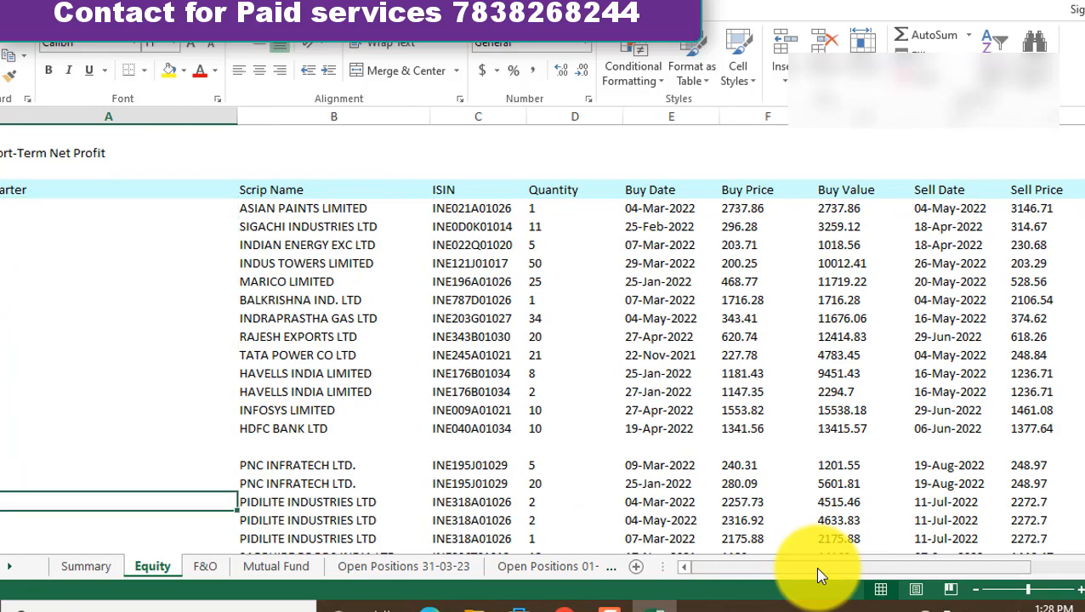
{"action": "key", "text": "Down"}
{"action": "key", "text": "Up"}
{"action": "key", "text": "Up"}
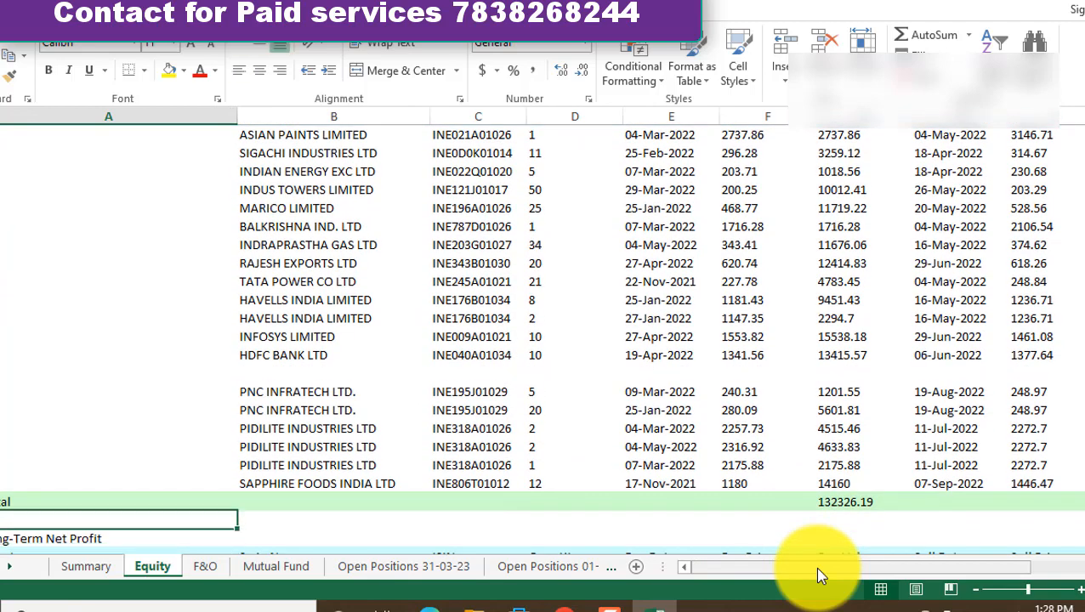
Read the total Buy Value and total Sell Value of the short-term equity trades.
{"action": "key", "text": "Right"}
{"action": "key", "text": "Right"}
{"action": "key", "text": "Right"}
{"action": "key", "text": "Right"}
{"action": "key", "text": "Right"}
{"action": "scroll", "coordinate": [814, 566], "scroll_direction": "up", "scroll_amount": 1}
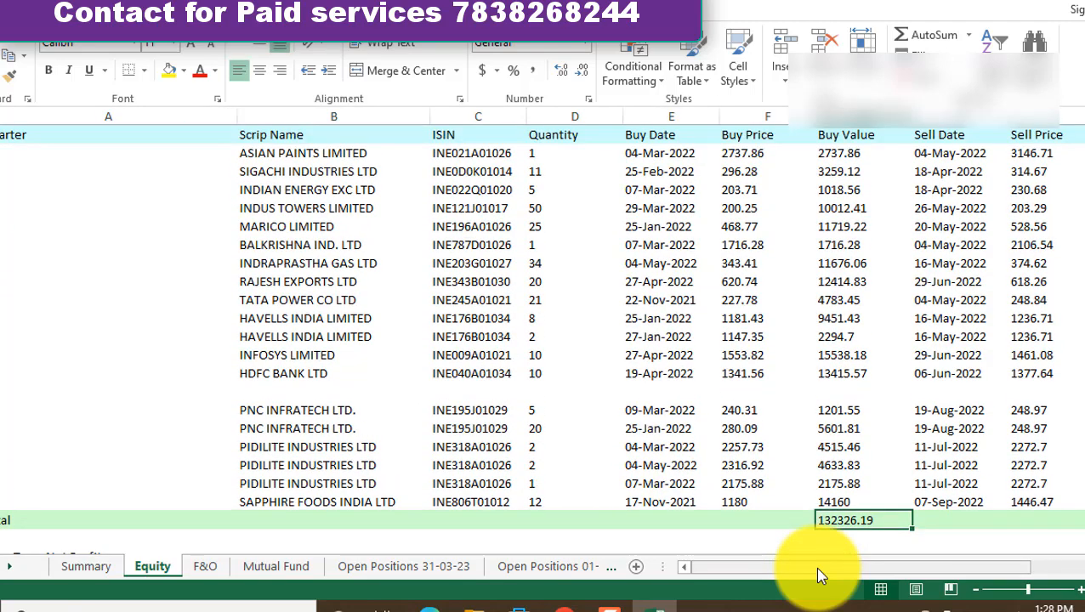
{"action": "key", "text": "Right"}
{"action": "key", "text": "Right"}
{"action": "key", "text": "Right"}
{"action": "key", "text": "Right"}
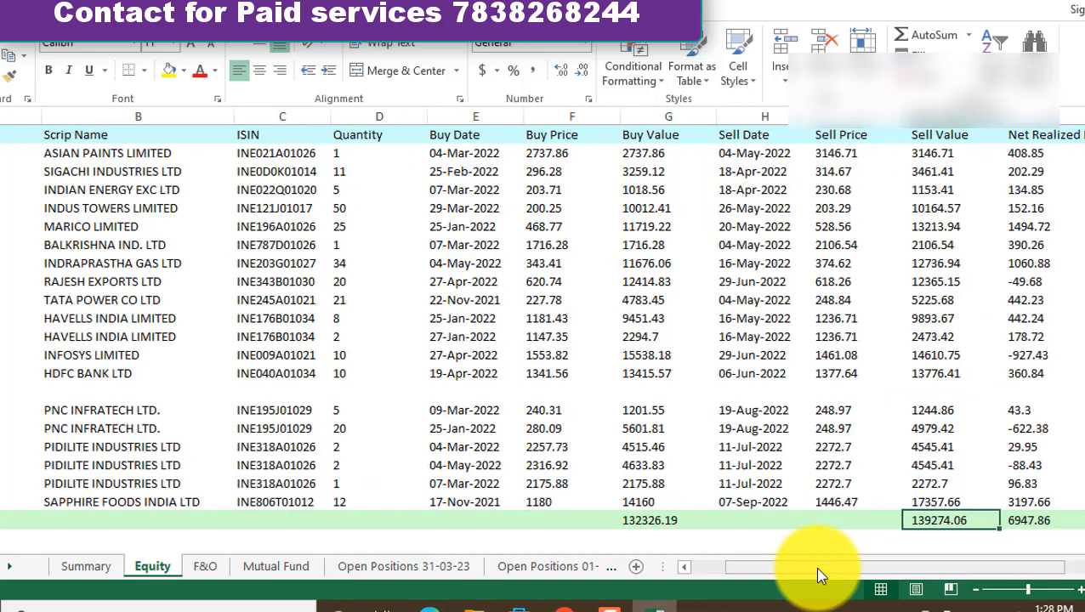
{"action": "key", "text": "Left"}
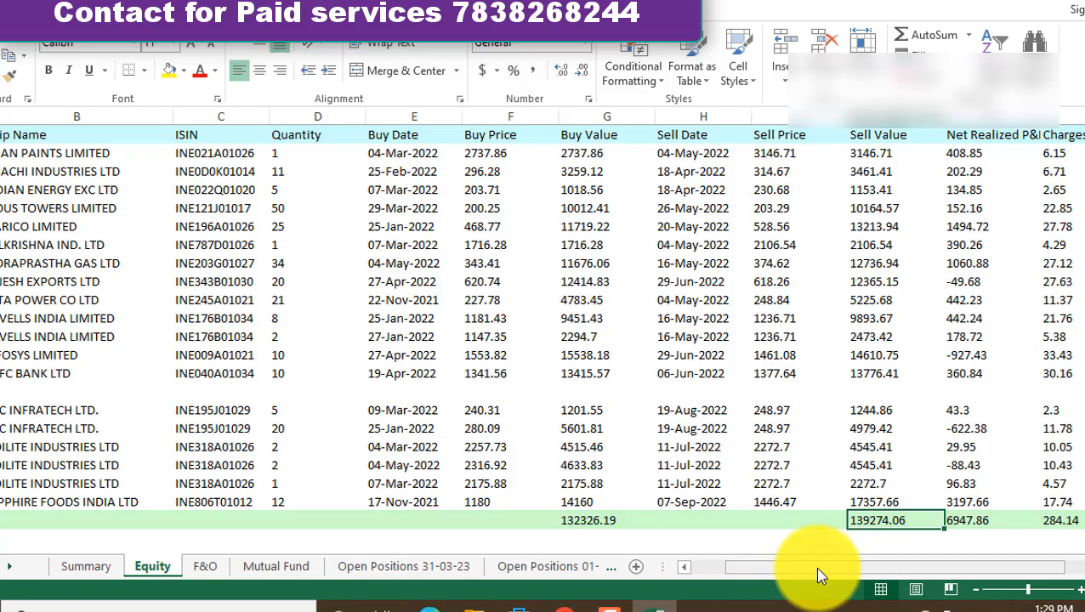
Back in the Section 111A form, enter 1,39,274 as full value of consideration and 1,32,326 as cost of acquisition, and add the entry.
{"action": "key", "text": "alt+Tab"}
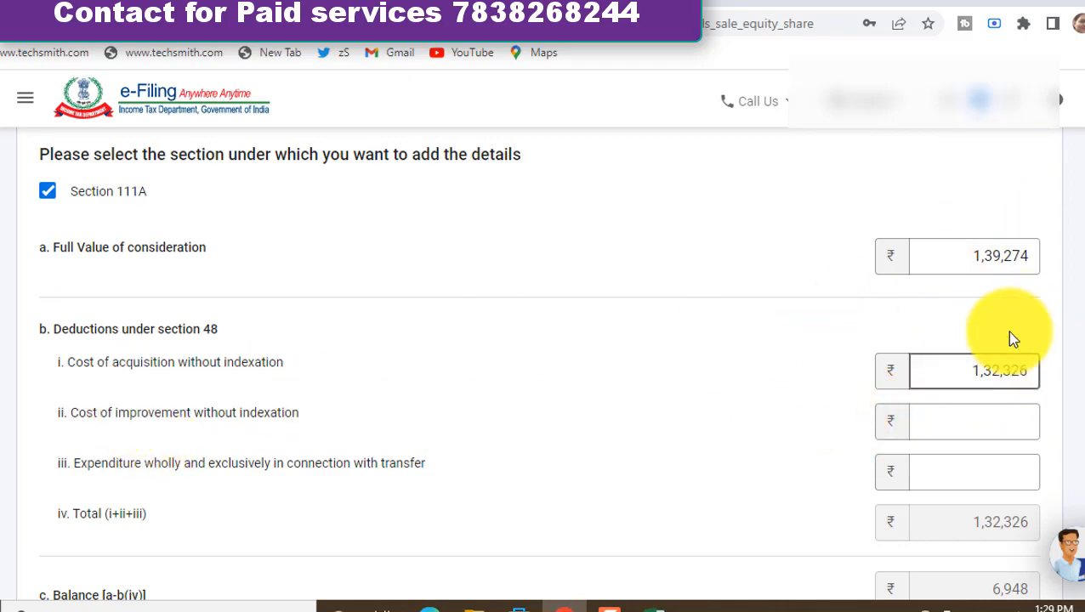
{"action": "scroll", "coordinate": [799, 433], "scroll_direction": "down", "scroll_amount": 1}
{"action": "scroll", "coordinate": [800, 434], "scroll_direction": "down", "scroll_amount": 2}
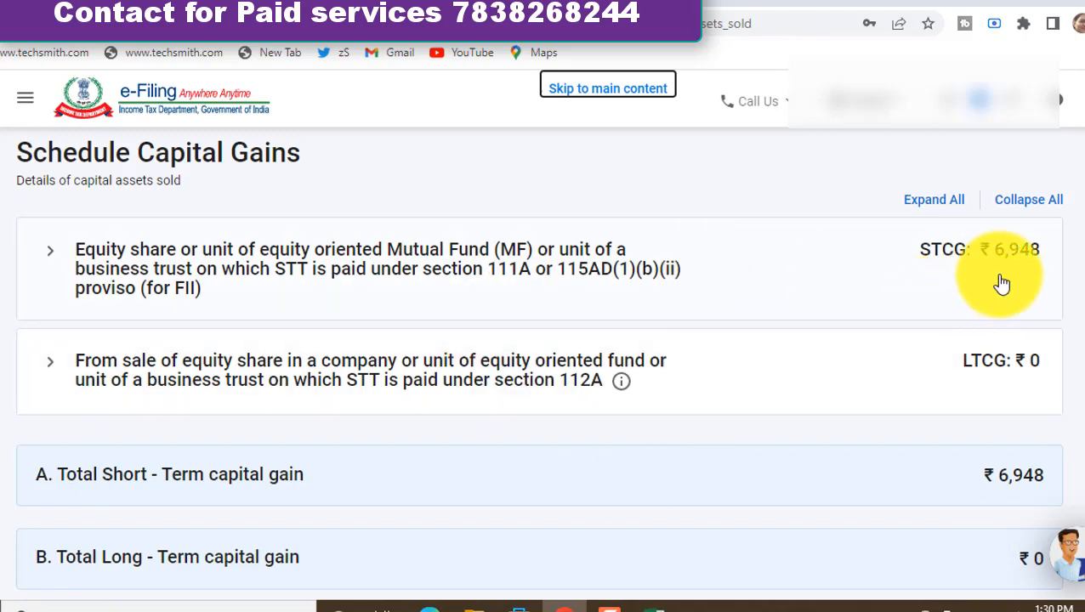
Review the capital gains totals and expand section F, Information about accrual/receipt of capital gain, in Schedule Capital Gains.
{"action": "left_click", "coordinate": [1079, 258]}
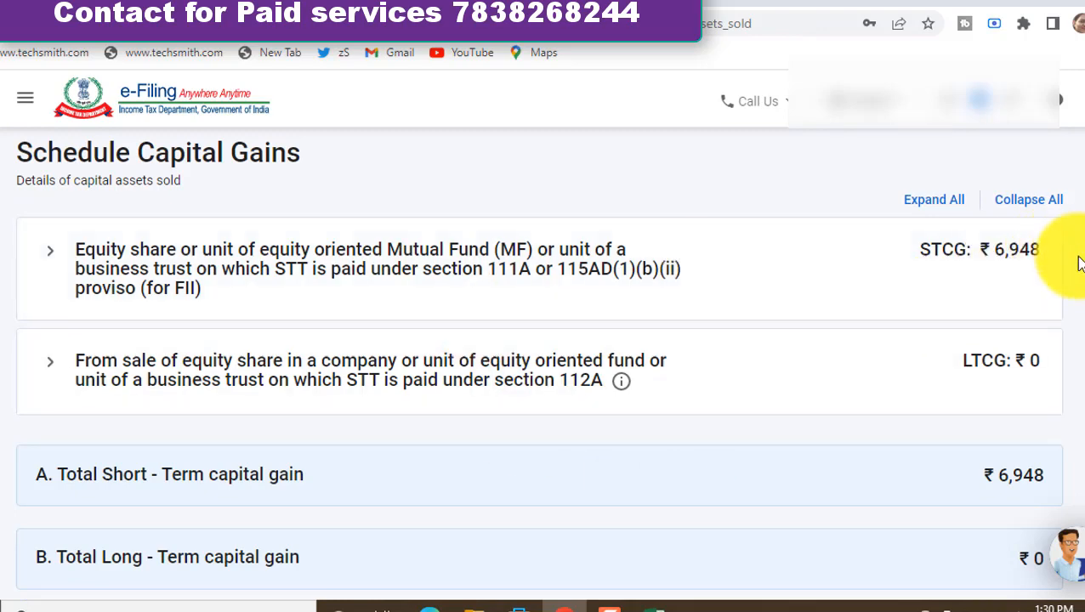
{"action": "scroll", "coordinate": [1079, 264], "scroll_direction": "down", "scroll_amount": 3}
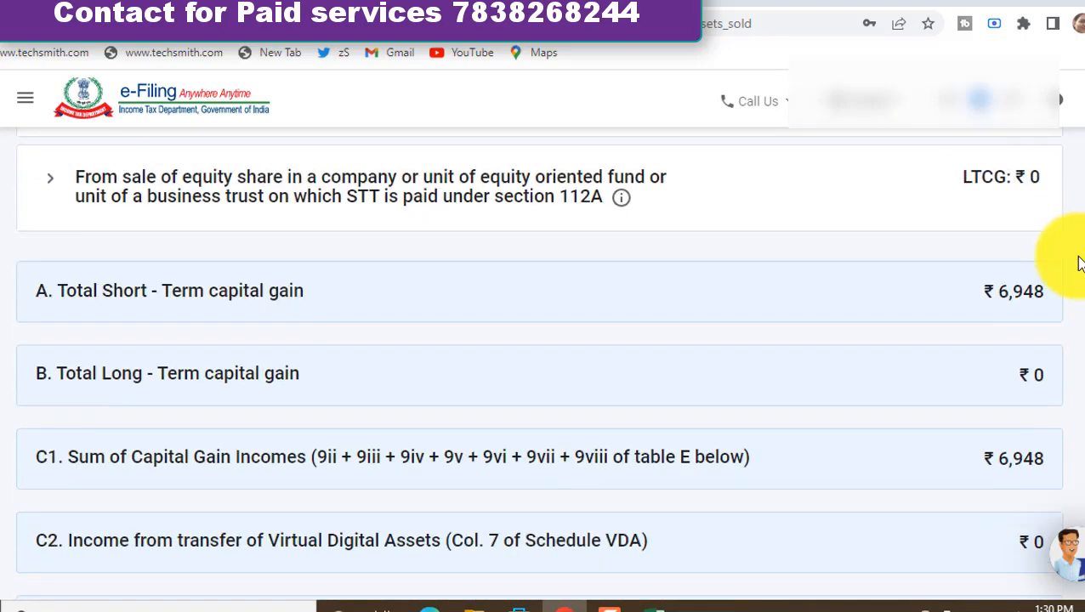
{"action": "scroll", "coordinate": [1078, 264], "scroll_direction": "down", "scroll_amount": 3}
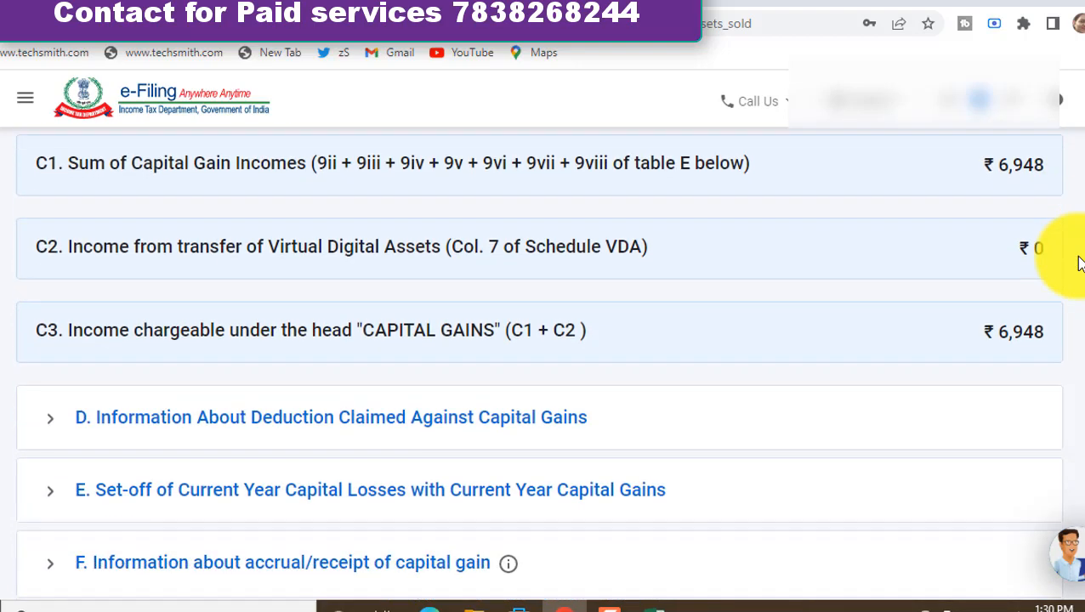
{"action": "scroll", "coordinate": [1078, 263], "scroll_direction": "down", "scroll_amount": 2}
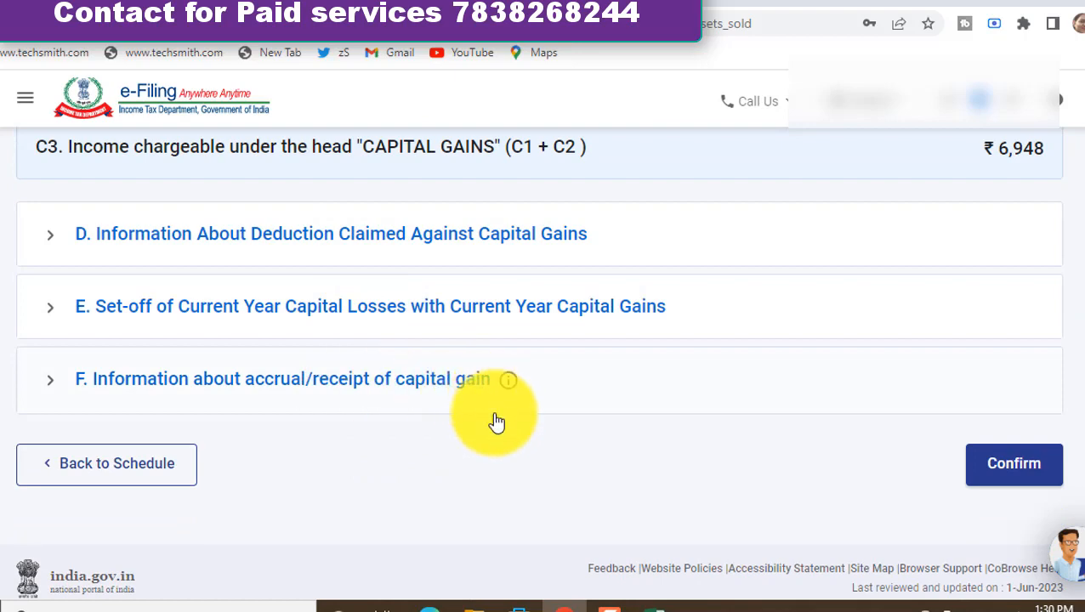
{"action": "left_click", "coordinate": [307, 399]}
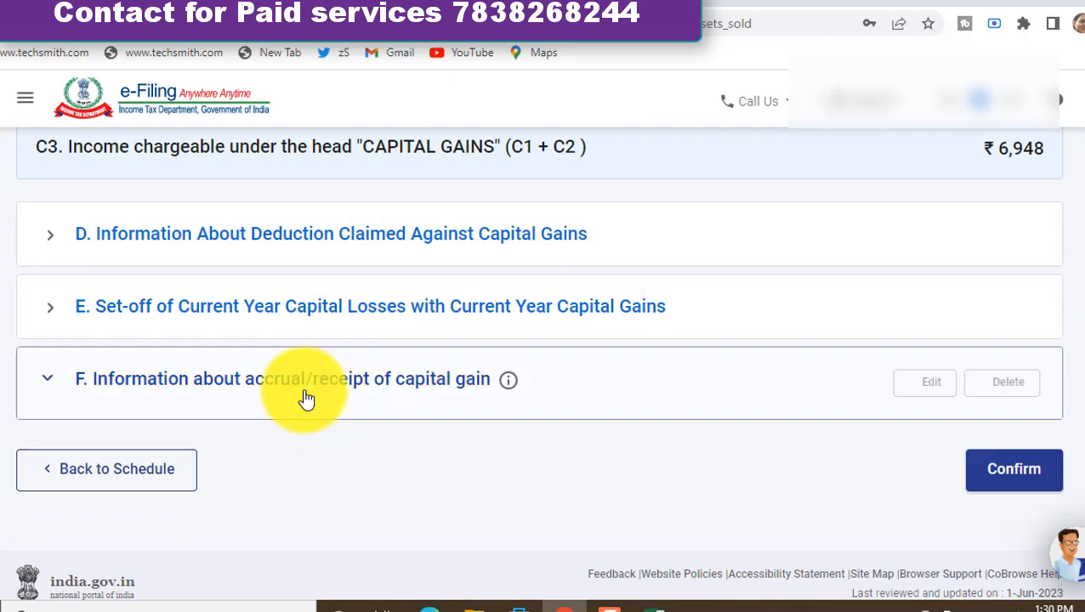
{"action": "left_click", "coordinate": [134, 455]}
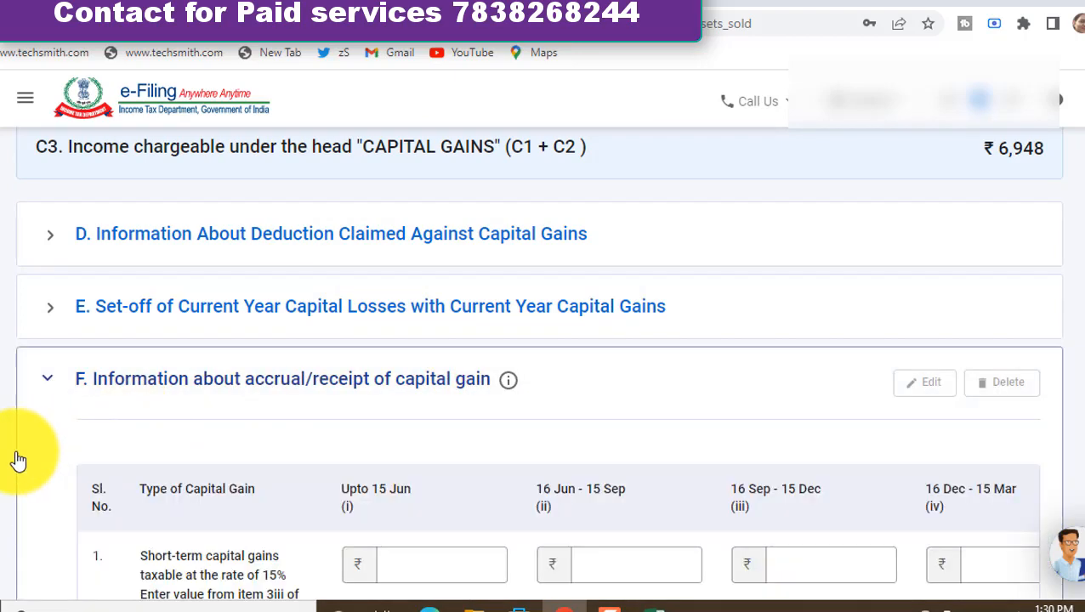
{"action": "scroll", "coordinate": [6, 460], "scroll_direction": "down", "scroll_amount": 4}
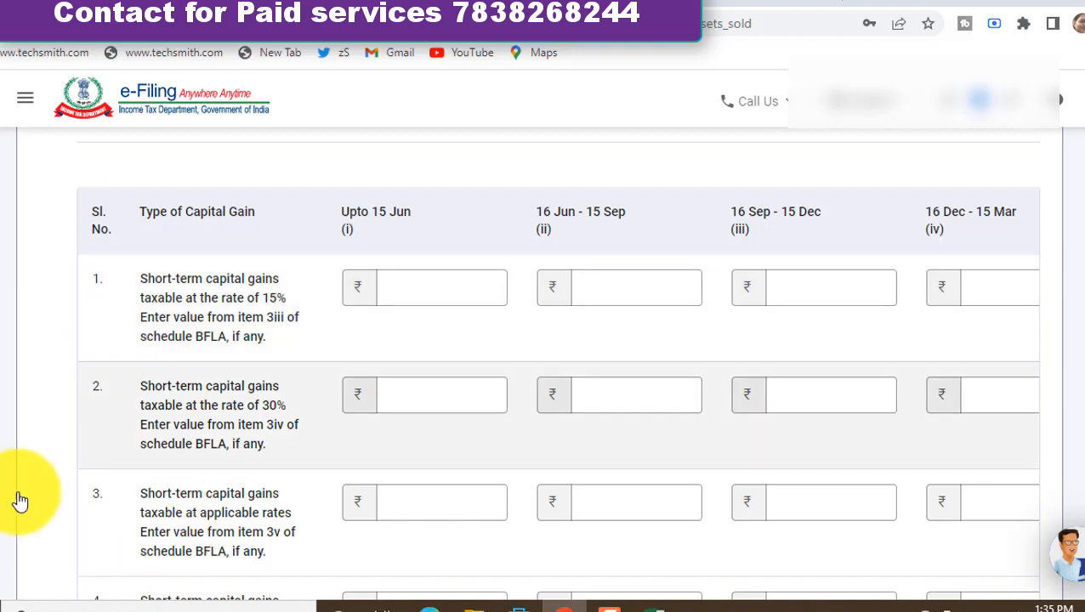
For short-term gains taxable at 15%, enter 6,948 for the period up to 15 Jun and 0 for the four remaining periods.
{"action": "left_click", "coordinate": [403, 294]}
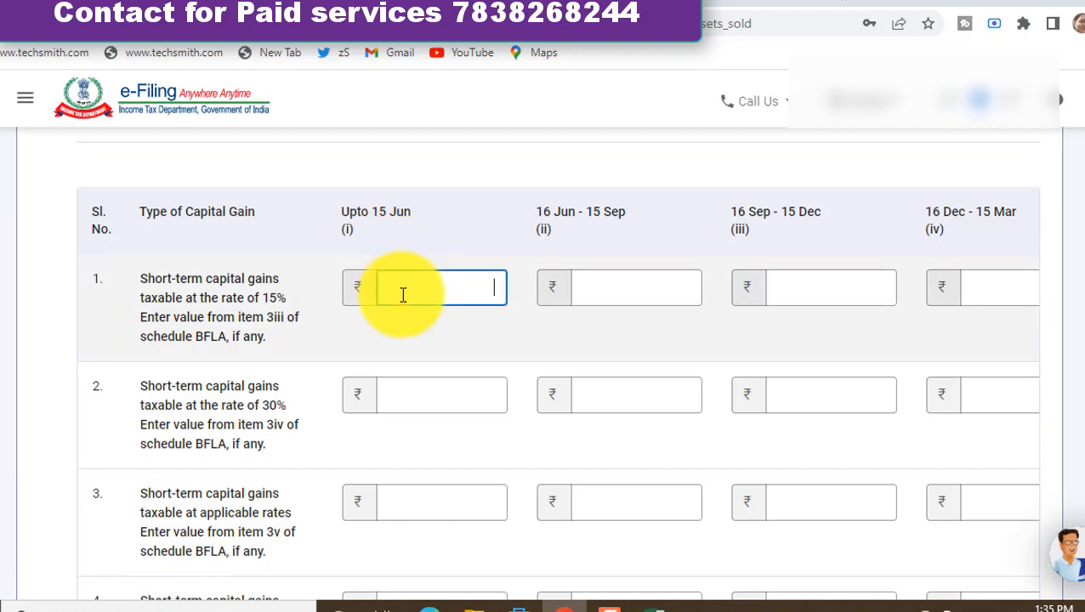
{"action": "left_click", "coordinate": [1013, 290]}
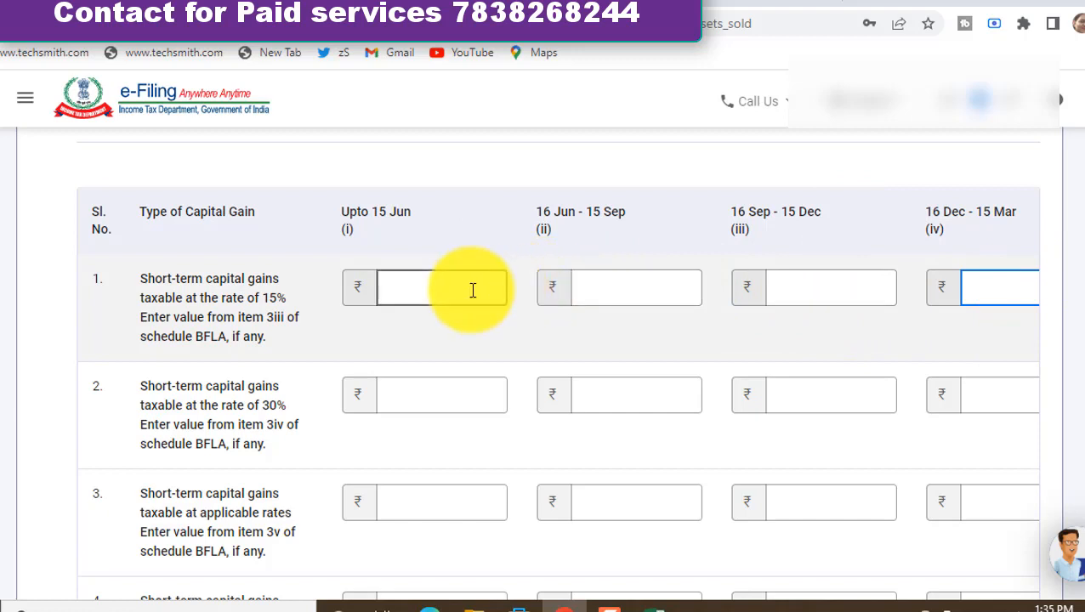
{"action": "left_click", "coordinate": [426, 291]}
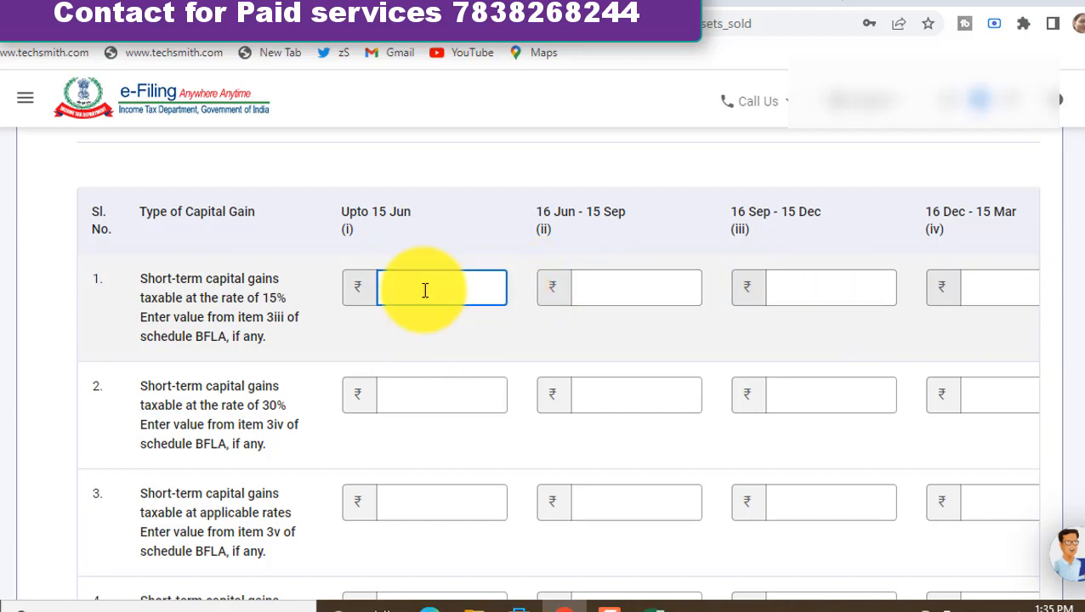
{"action": "type", "text": "6,948"}
{"action": "key", "text": "Tab"}
{"action": "key", "text": "Tab"}
{"action": "key", "text": "Tab"}
{"action": "key", "text": "Tab"}
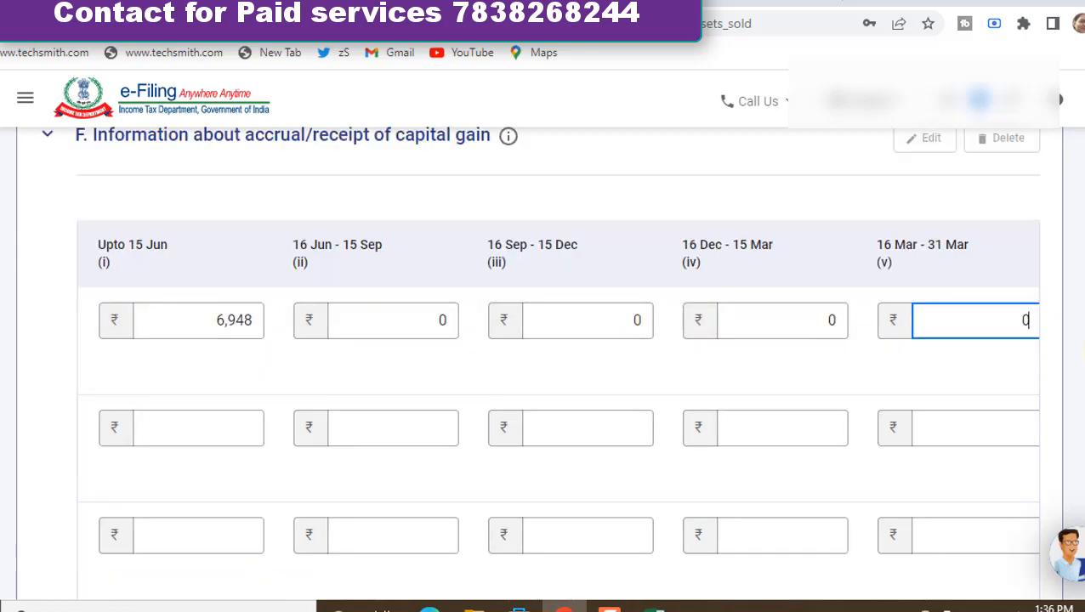
Confirm Schedule Capital Gains and confirm Schedule 112A without adding any sale details.
{"action": "scroll", "coordinate": [1080, 438], "scroll_direction": "down", "scroll_amount": 3}
{"action": "left_click_drag", "start_coordinate": [1084, 438], "coordinate": [1084, 482]}
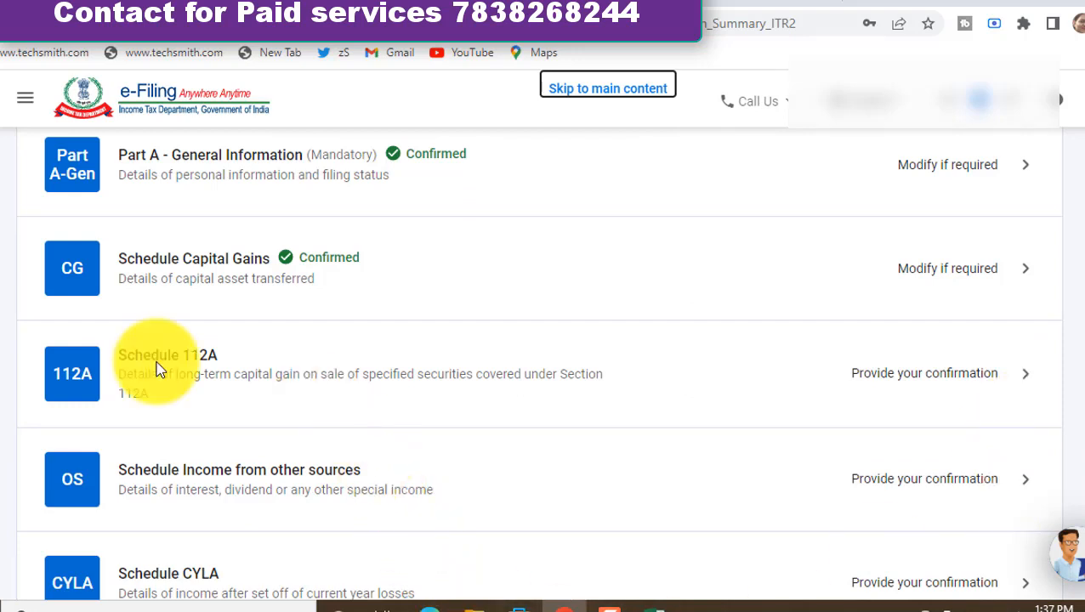
{"action": "left_click", "coordinate": [320, 378]}
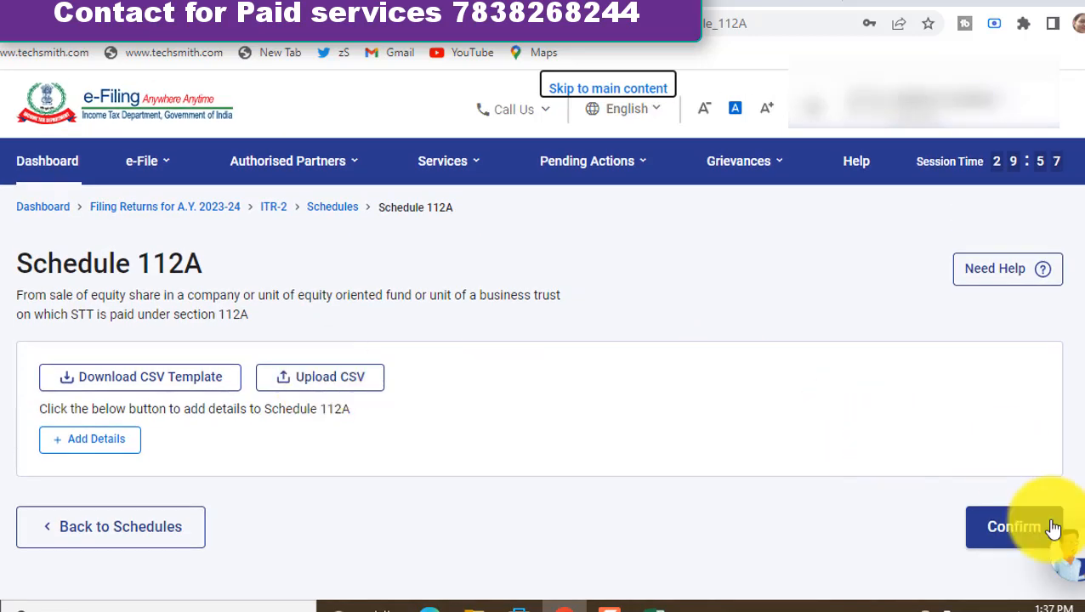
{"action": "left_click", "coordinate": [1019, 532]}
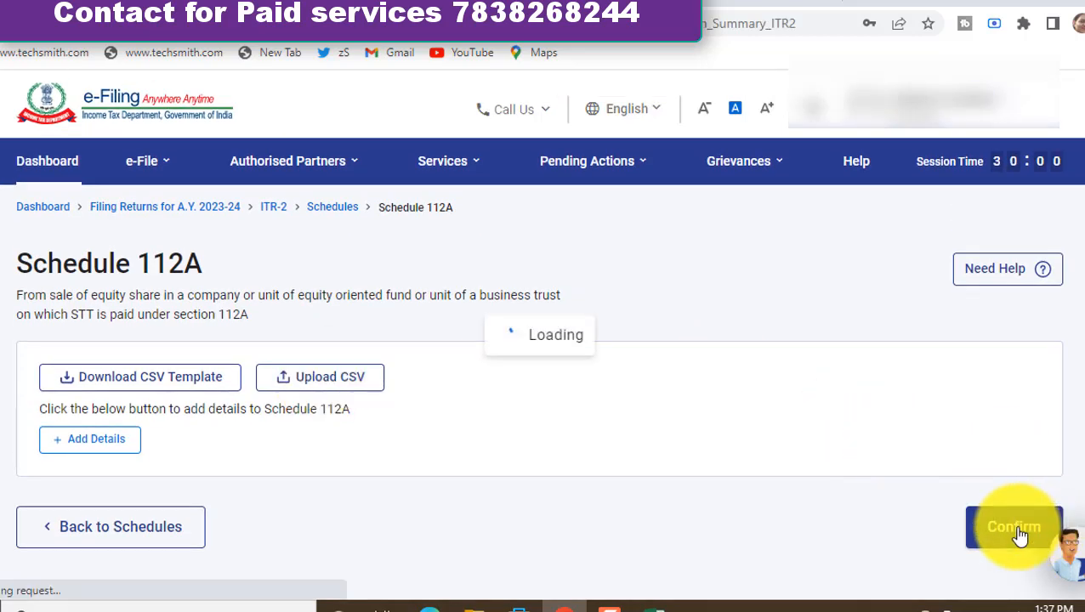
In Schedule Income from other sources, start adding income chargeable at normal rates with Interest, Gross as the nature of income.
{"action": "left_click", "coordinate": [358, 312]}
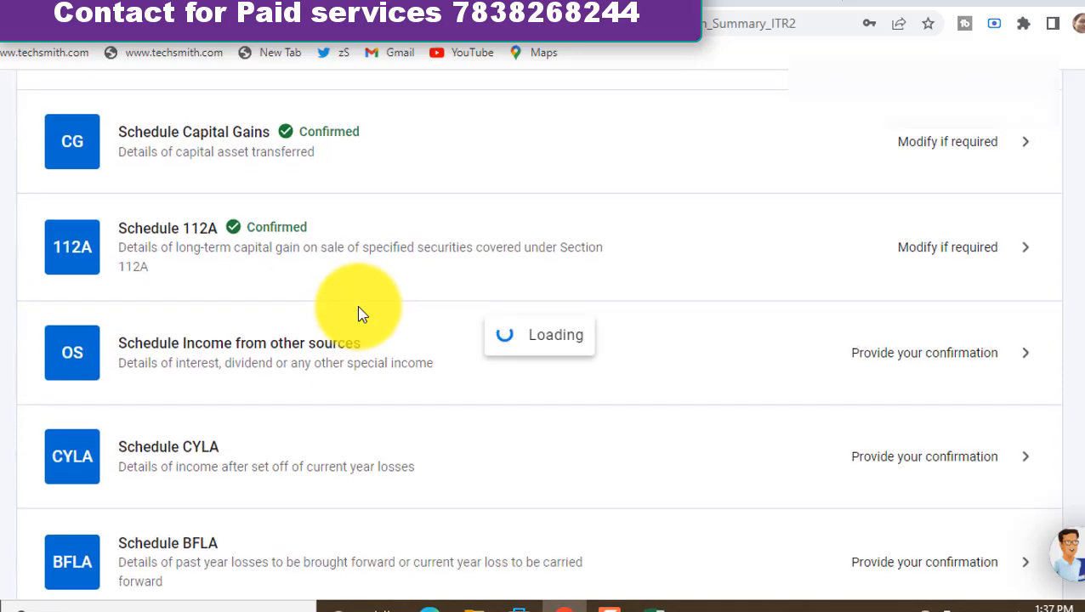
{"action": "left_click", "coordinate": [136, 324]}
{"action": "left_click", "coordinate": [170, 436]}
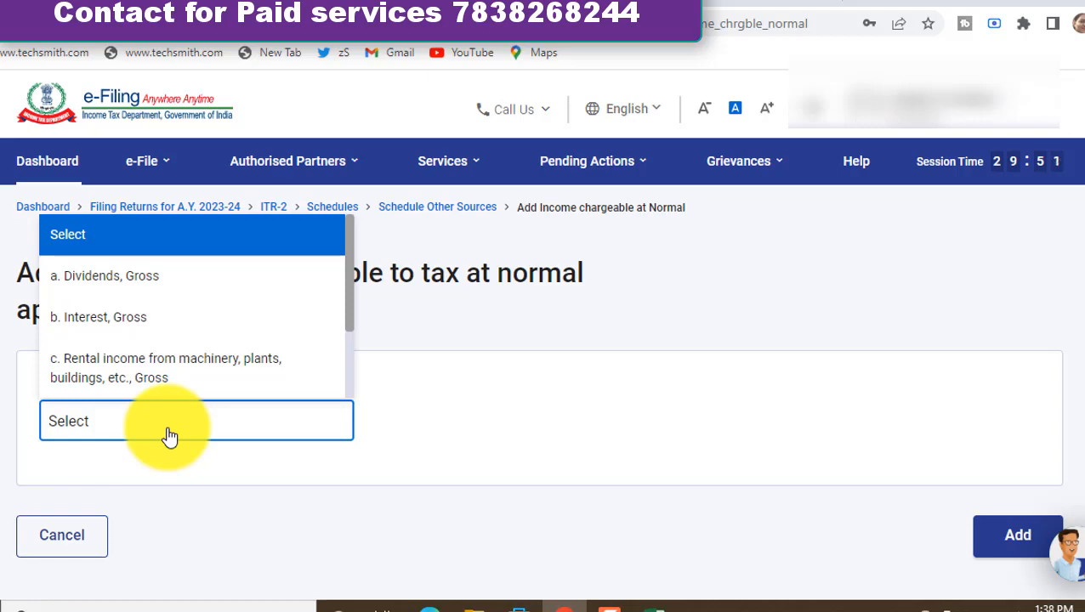
{"action": "left_click", "coordinate": [105, 316]}
{"action": "scroll", "coordinate": [513, 417], "scroll_direction": "down", "scroll_amount": 1}
{"action": "scroll", "coordinate": [513, 416], "scroll_direction": "down", "scroll_amount": 1}
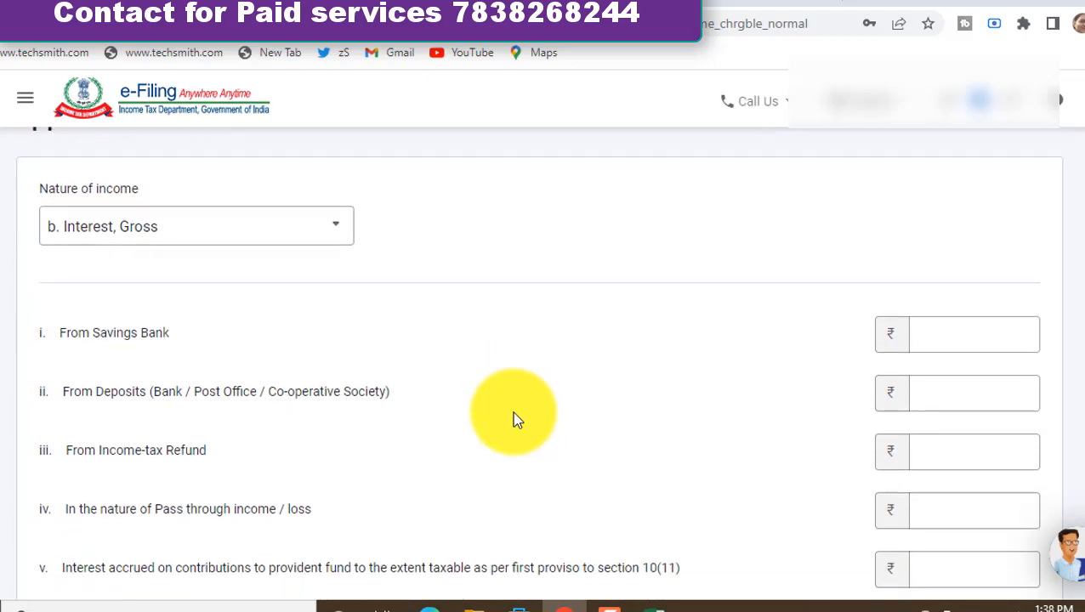
Leave the savings bank, deposit and income-tax refund interest empty, add the entry, and confirm Schedule Income from other sources.
{"action": "left_click", "coordinate": [924, 300]}
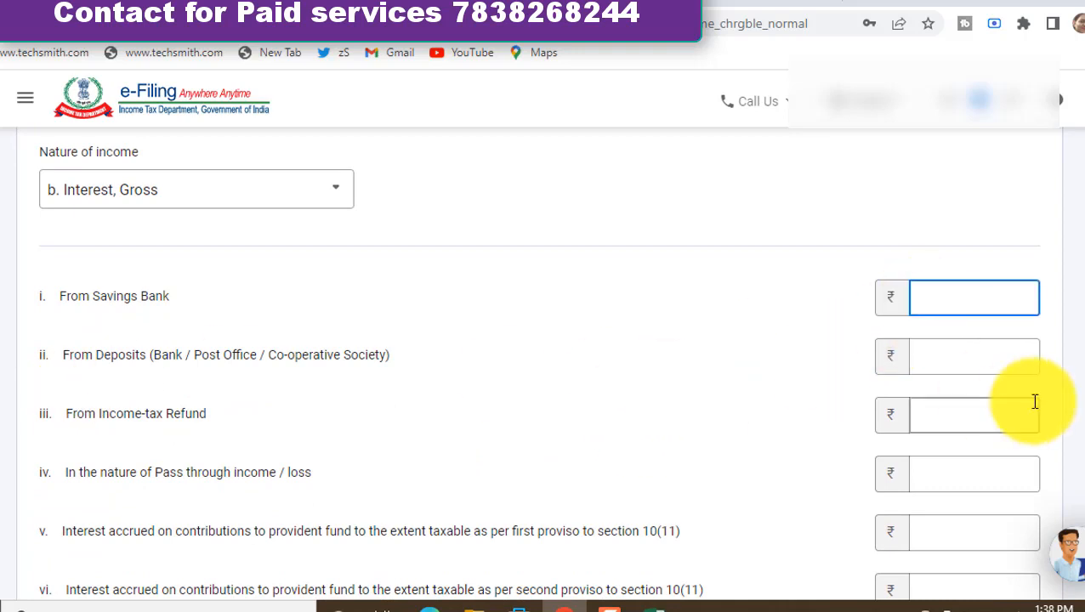
{"action": "left_click", "coordinate": [979, 358]}
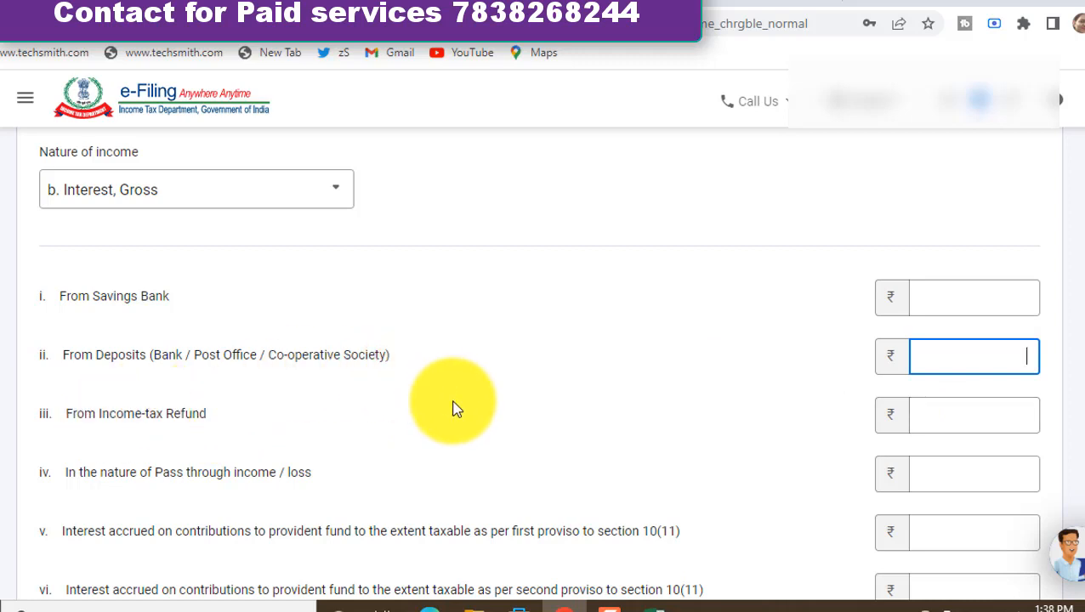
{"action": "left_click", "coordinate": [952, 427]}
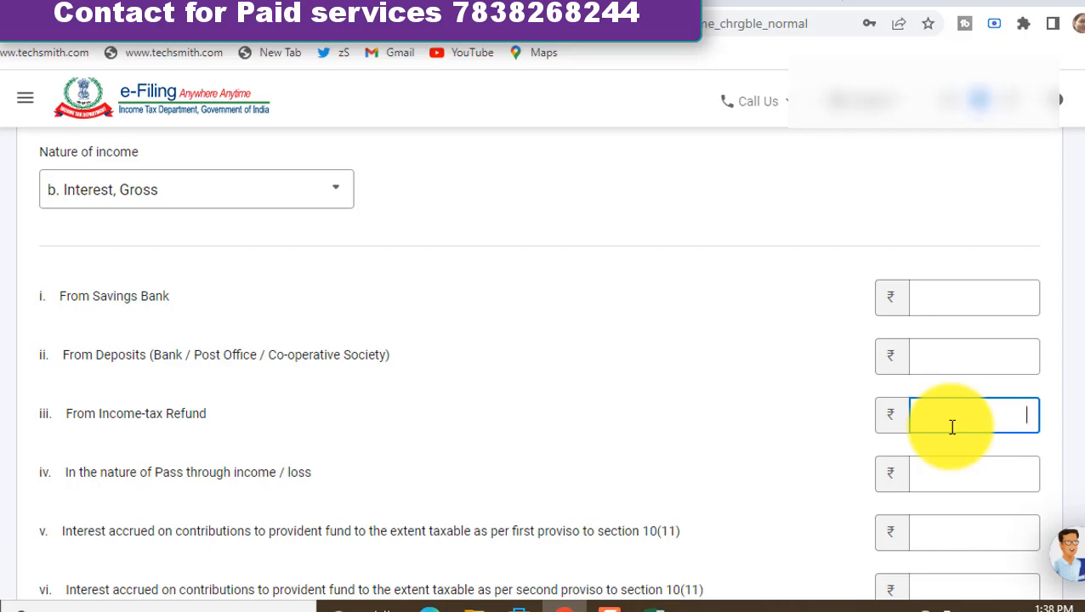
{"action": "scroll", "coordinate": [1003, 468], "scroll_direction": "down", "scroll_amount": 5}
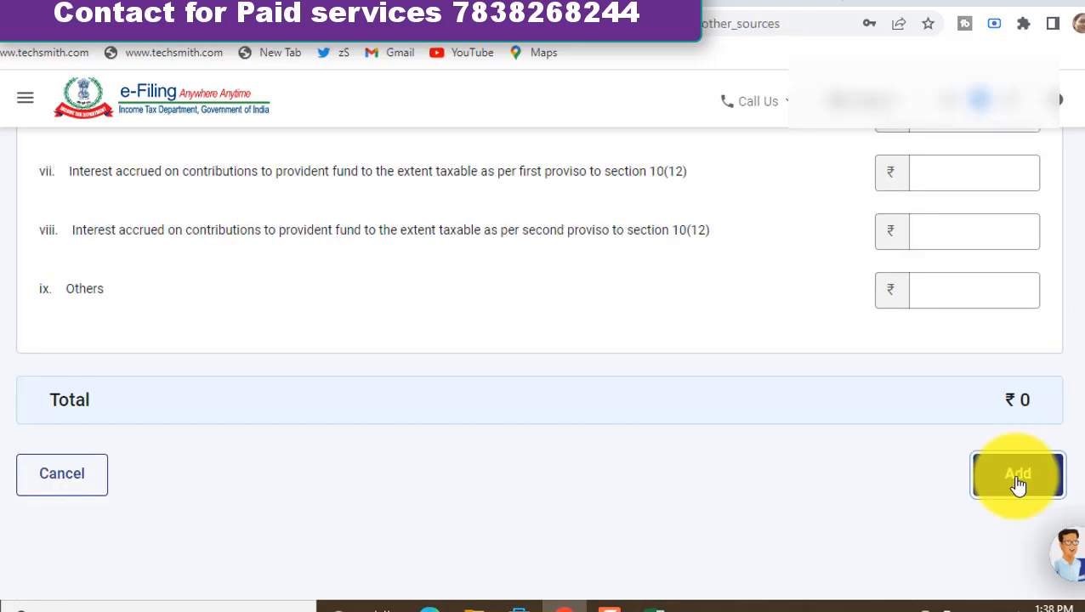
{"action": "left_click", "coordinate": [1018, 483]}
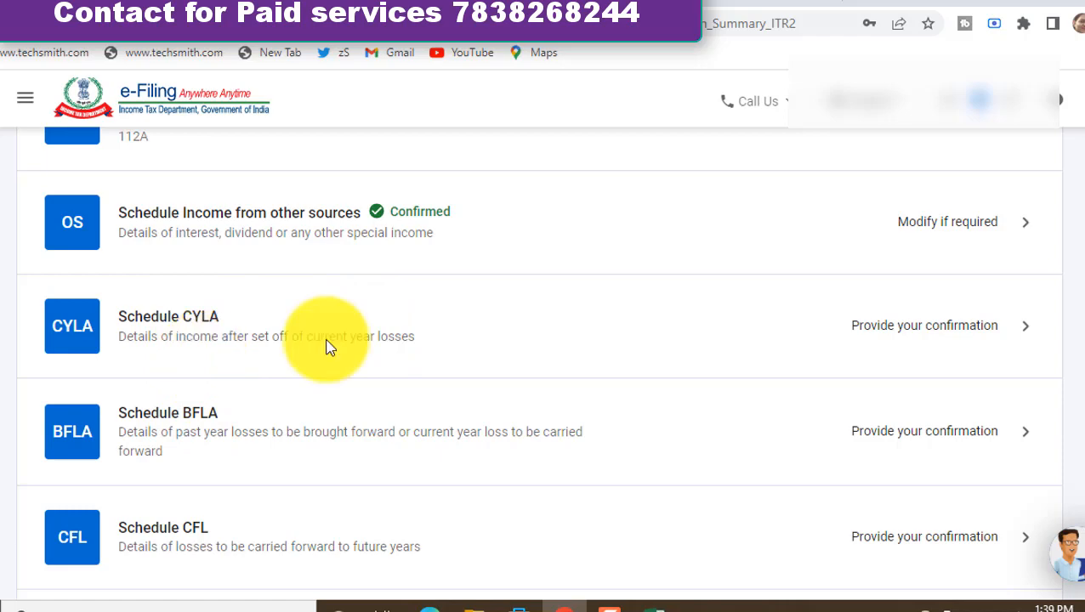
Open Schedule CYLA, review the current year loss set-off table, and confirm the schedule.
{"action": "left_click", "coordinate": [429, 344]}
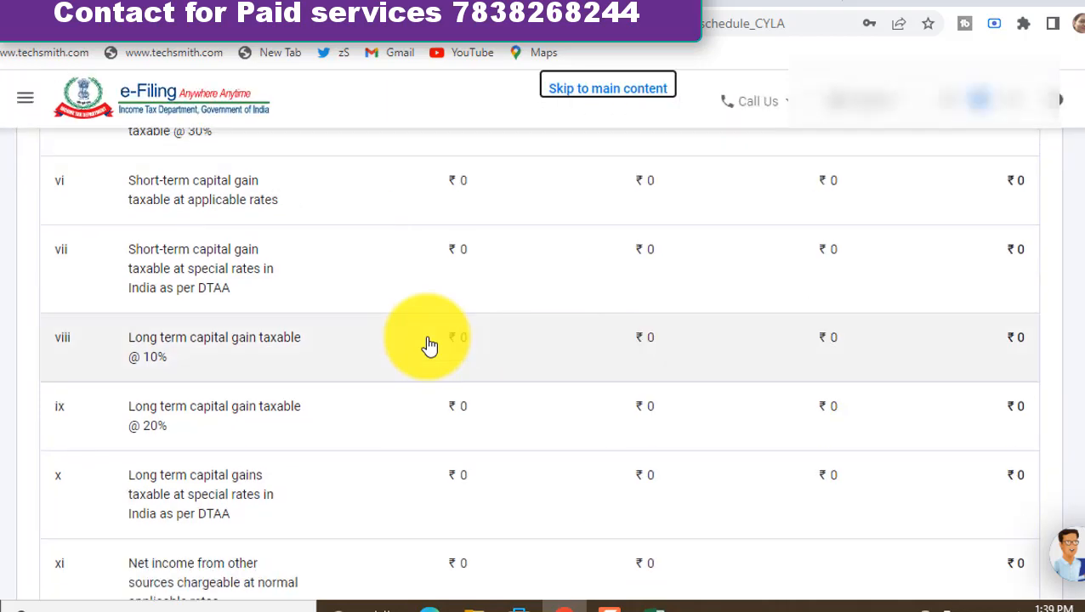
{"action": "scroll", "coordinate": [498, 312], "scroll_direction": "down", "scroll_amount": 5}
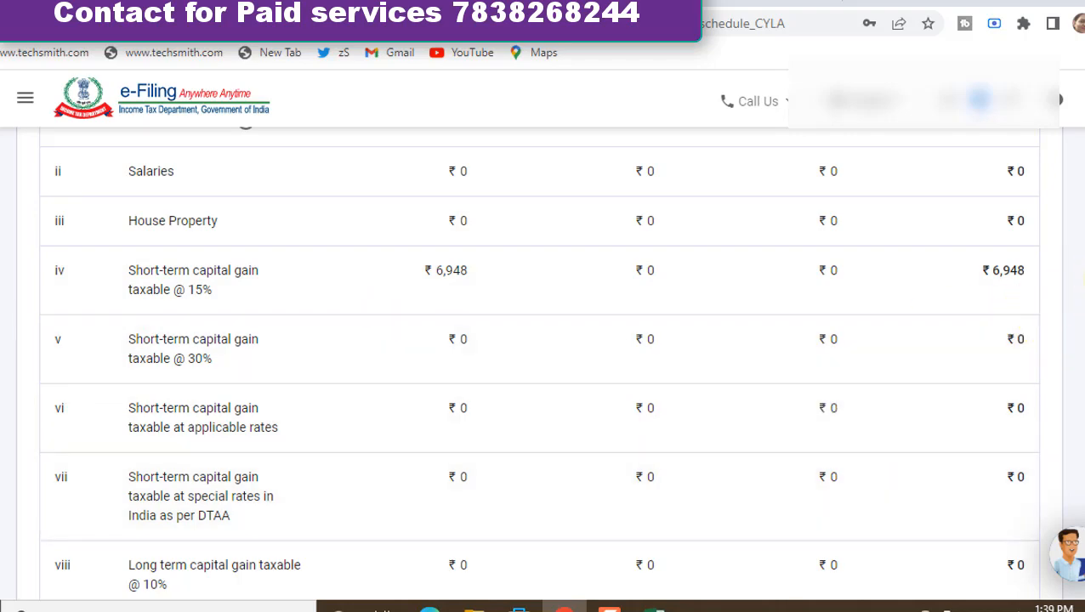
{"action": "scroll", "coordinate": [561, 362], "scroll_direction": "down", "scroll_amount": 8}
{"action": "left_click", "coordinate": [1005, 492]}
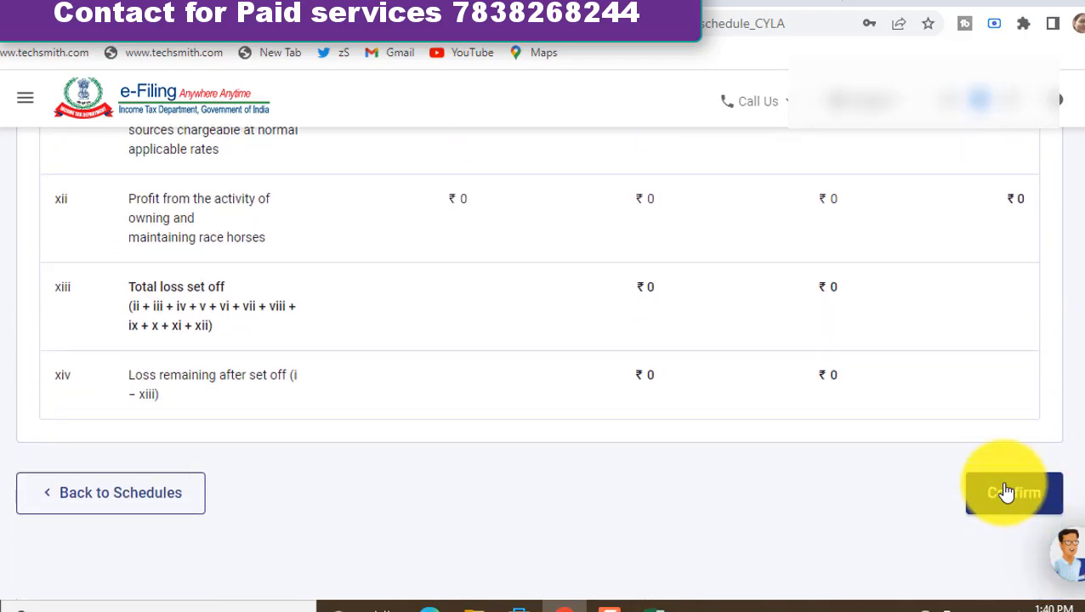
Confirm Schedule BFLA for brought-forward losses, and open Schedule CFL for losses carried forward to future years.
{"action": "left_click", "coordinate": [396, 316]}
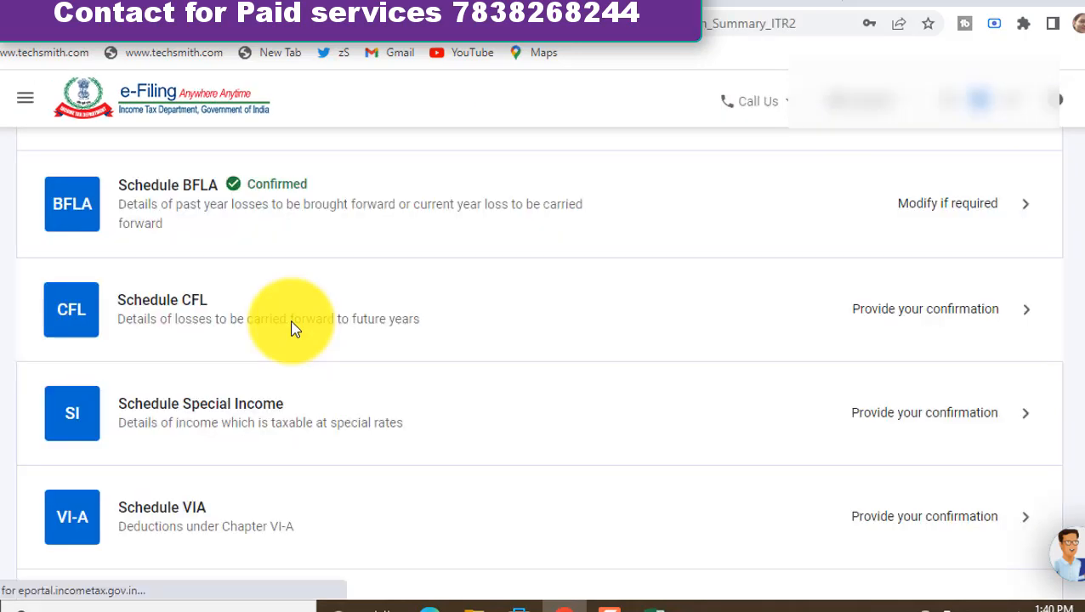
{"action": "left_click", "coordinate": [293, 329]}
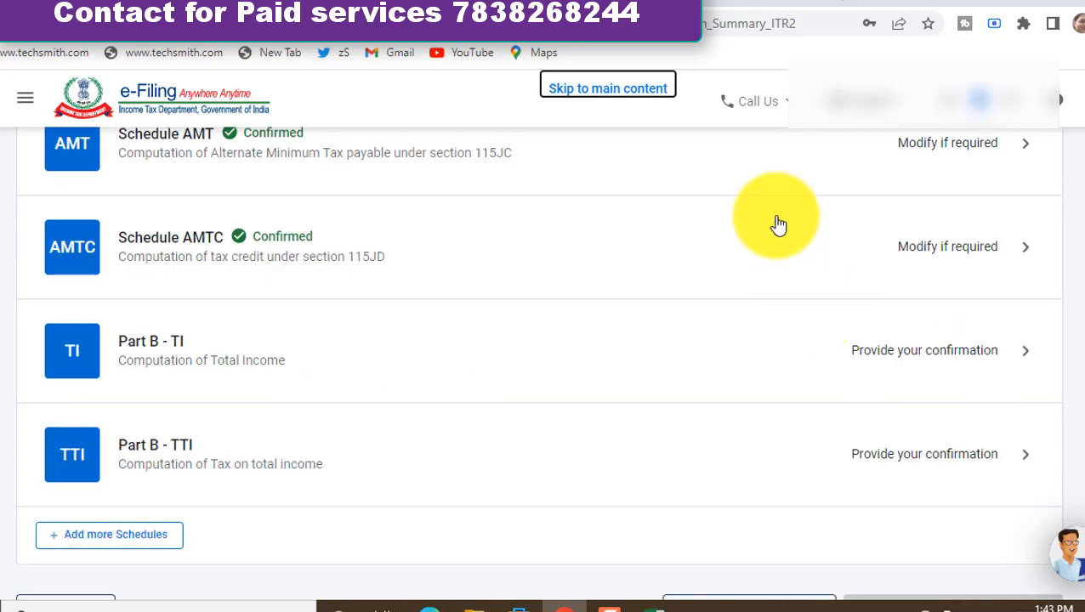
Open Part B - TI, review the computation of total income through item 17, and confirm it.
{"action": "left_click", "coordinate": [354, 363]}
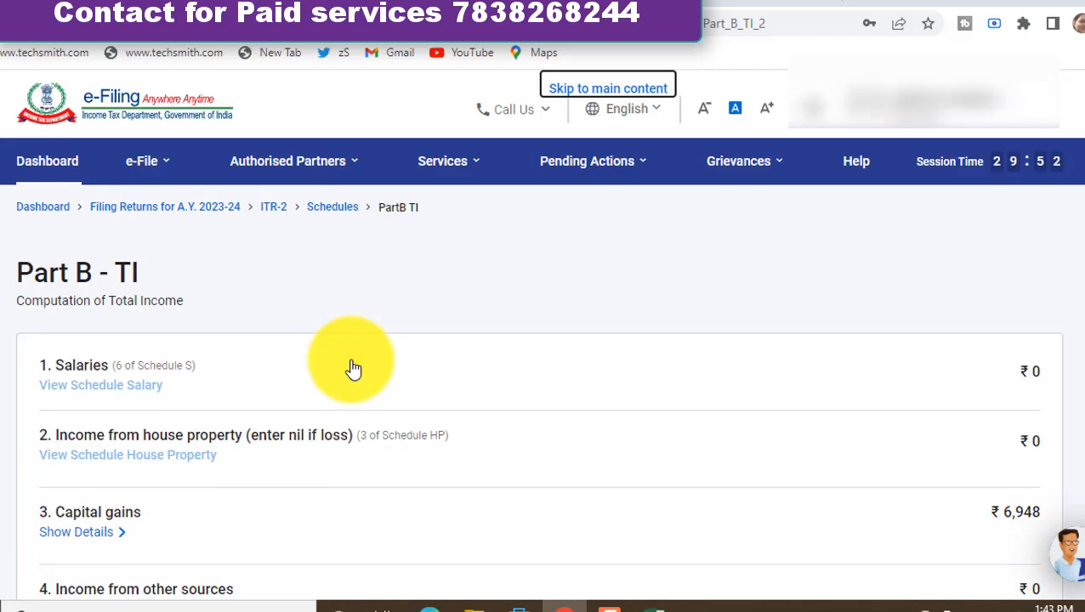
{"action": "scroll", "coordinate": [353, 369], "scroll_direction": "down", "scroll_amount": 3}
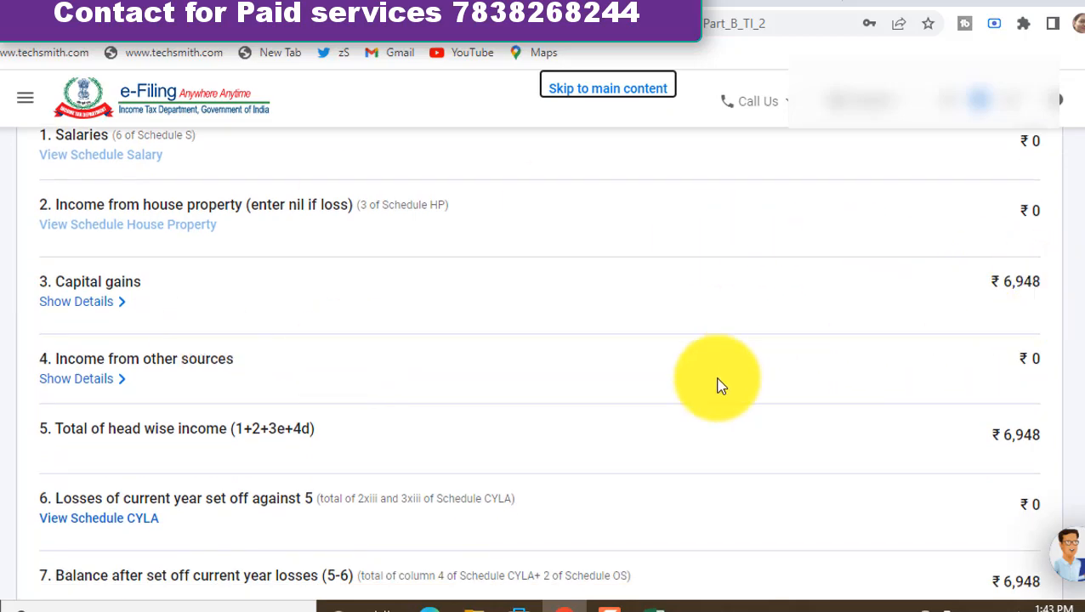
{"action": "scroll", "coordinate": [716, 386], "scroll_direction": "down", "scroll_amount": 10}
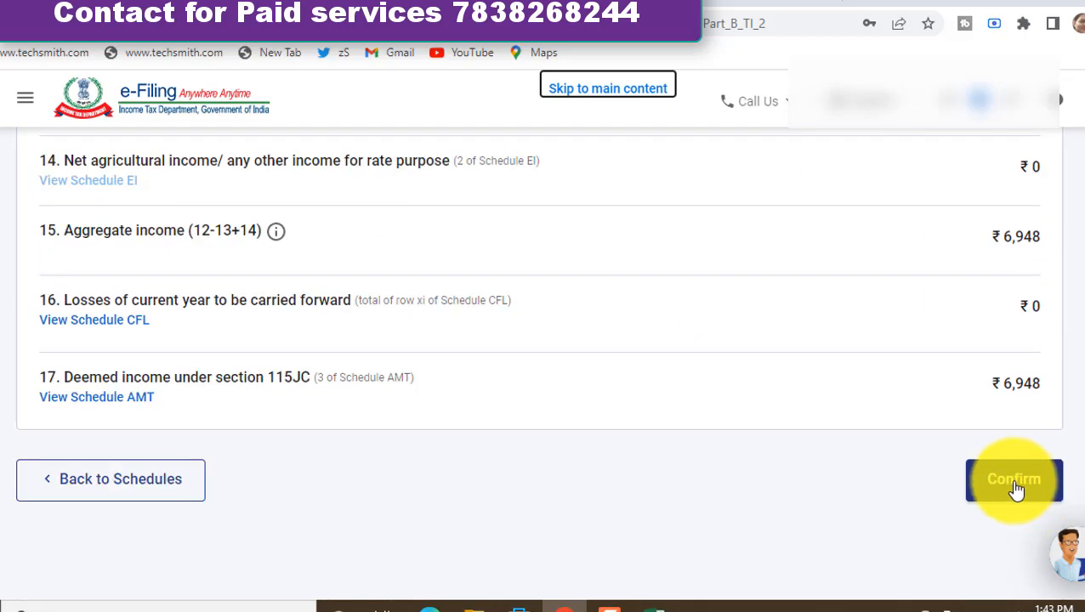
{"action": "left_click", "coordinate": [1009, 486]}
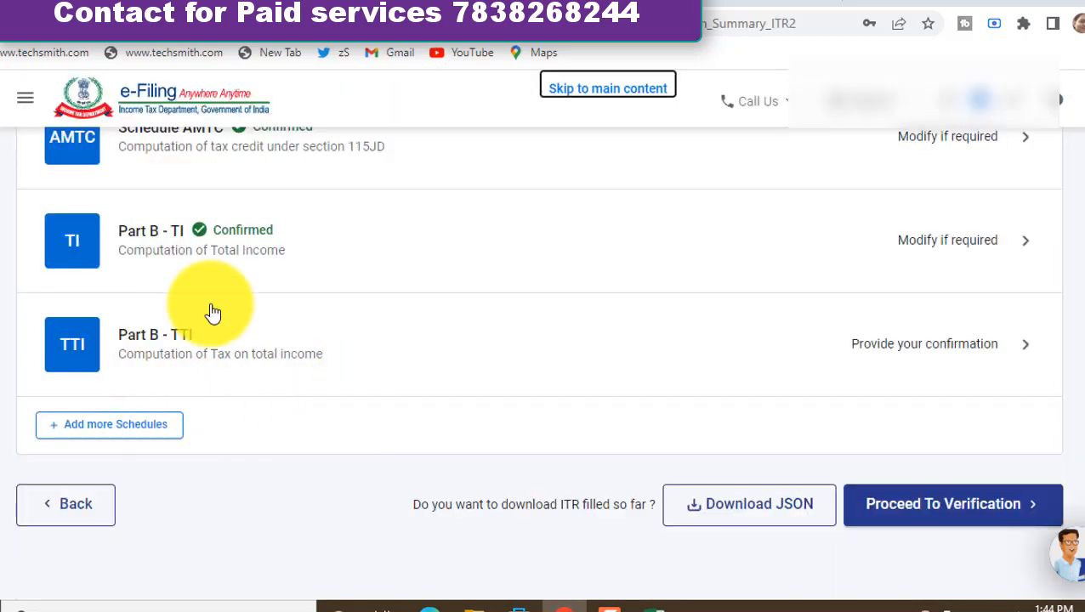
Open Part B - TTI, the computation of tax on total income.
{"action": "left_click", "coordinate": [315, 354]}
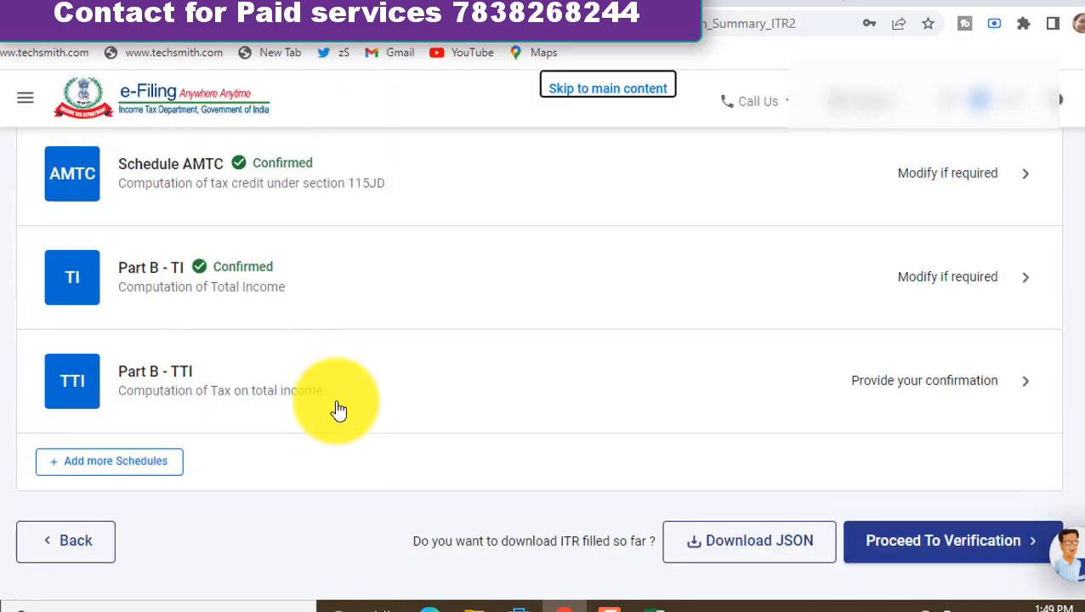